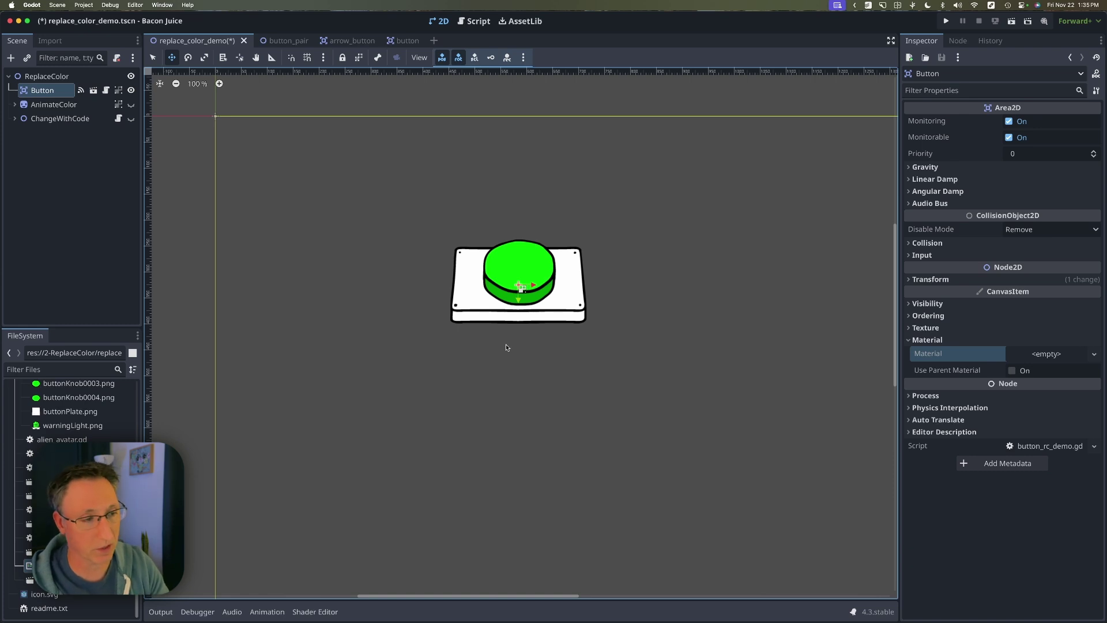
In button.tscn, review the squash settings of the EasySSPlate and EasySSButton nodes
{"action": "left_click", "coordinate": [93, 90]}
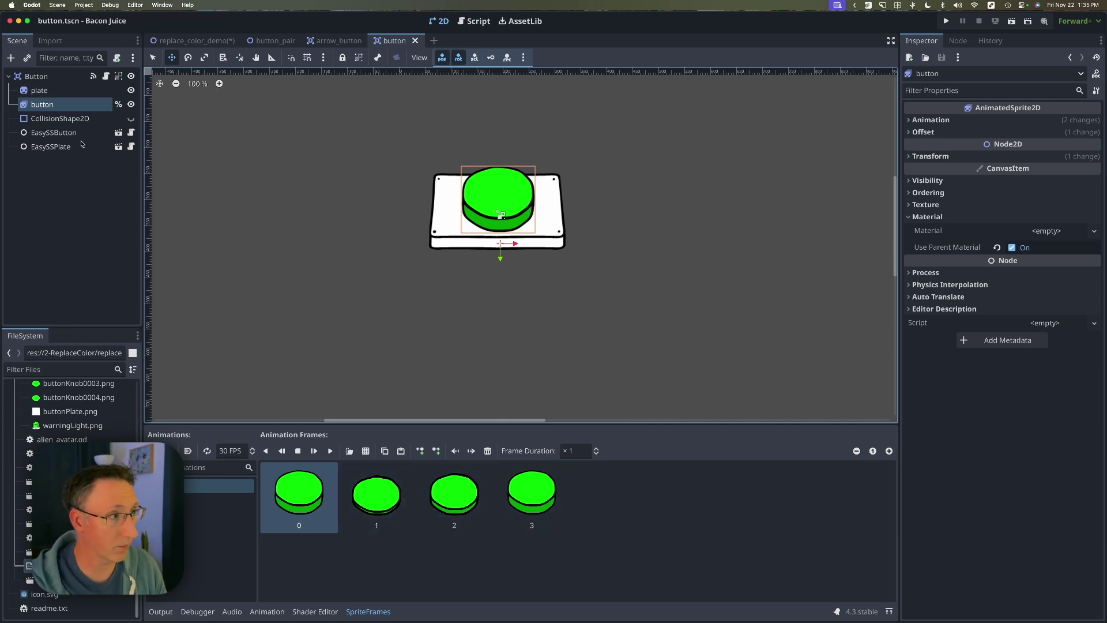
{"action": "left_click", "coordinate": [51, 147]}
{"action": "left_click", "coordinate": [53, 132]}
{"action": "left_click", "coordinate": [56, 147]}
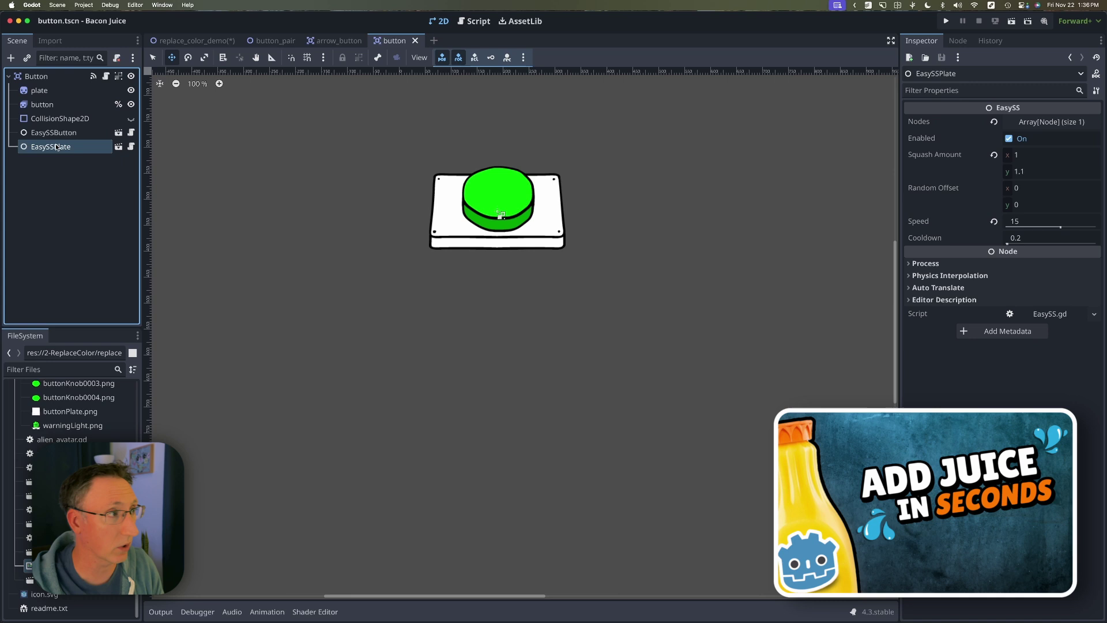
Run the project and press the green button three times to watch it squash
{"action": "key", "text": "super+b"}
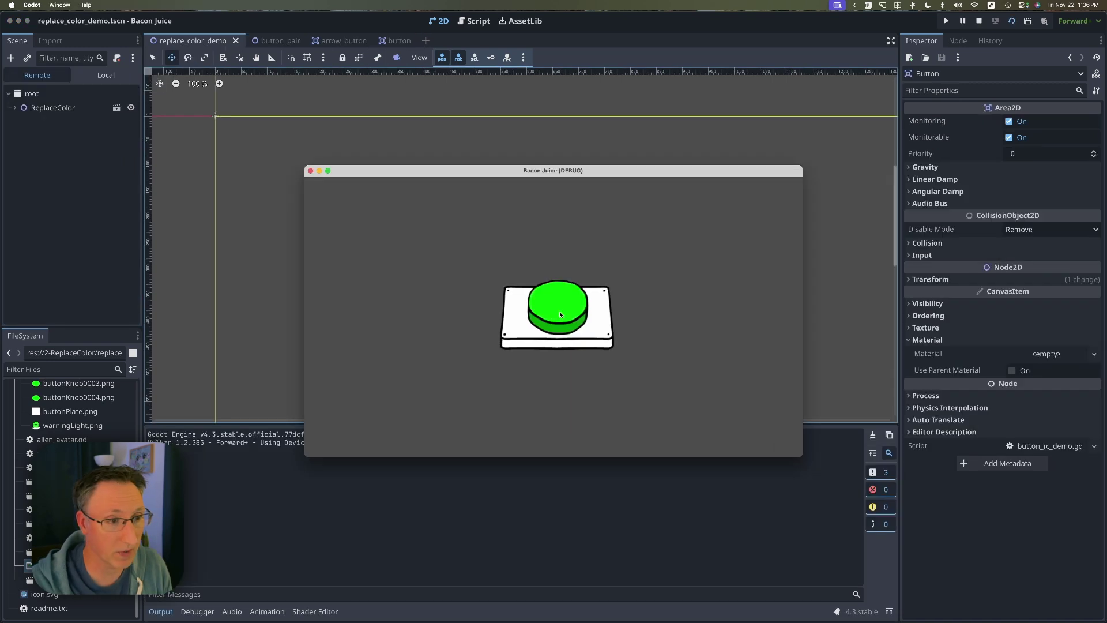
{"action": "left_click", "coordinate": [557, 315]}
{"action": "left_click", "coordinate": [561, 314]}
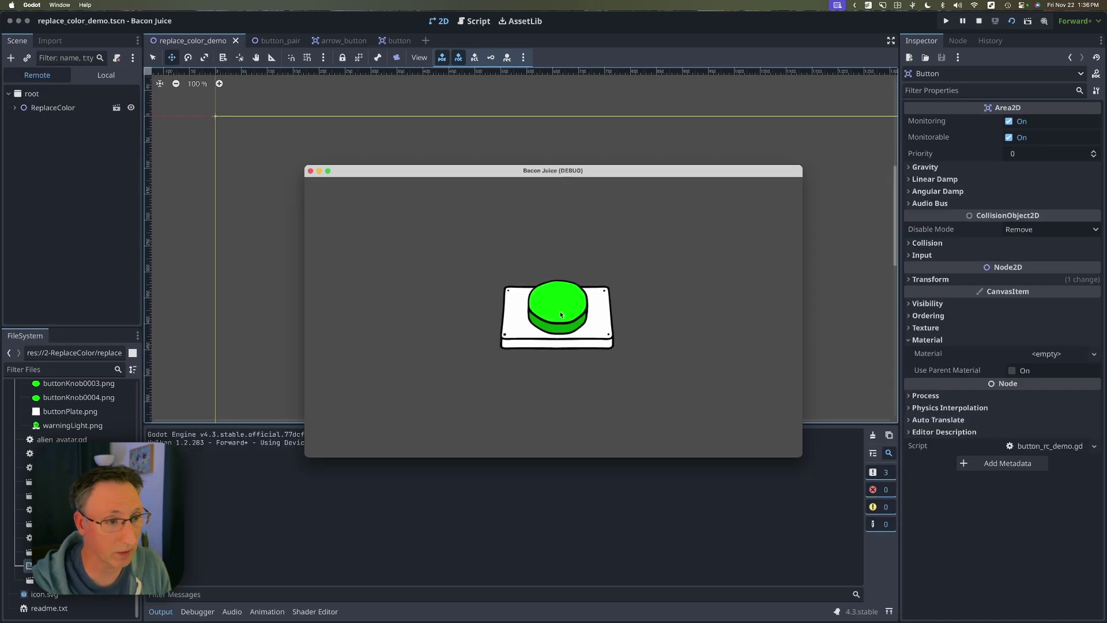
{"action": "left_click", "coordinate": [561, 315]}
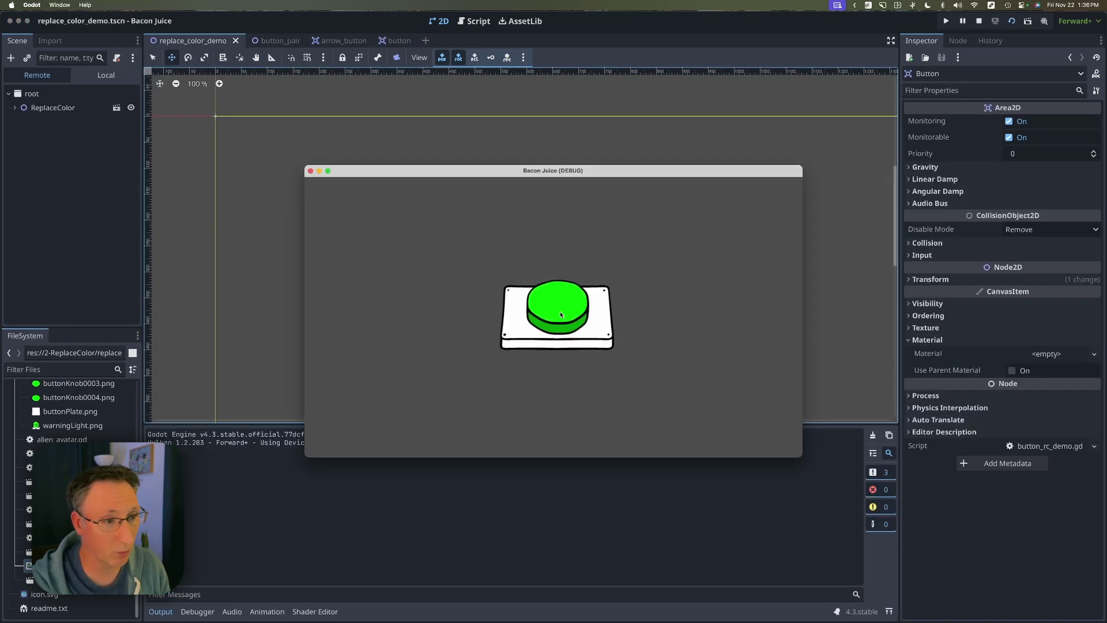
Close the game and give the button a new ShaderMaterial loading replace_color.gdshader
{"action": "left_click", "coordinate": [311, 171]}
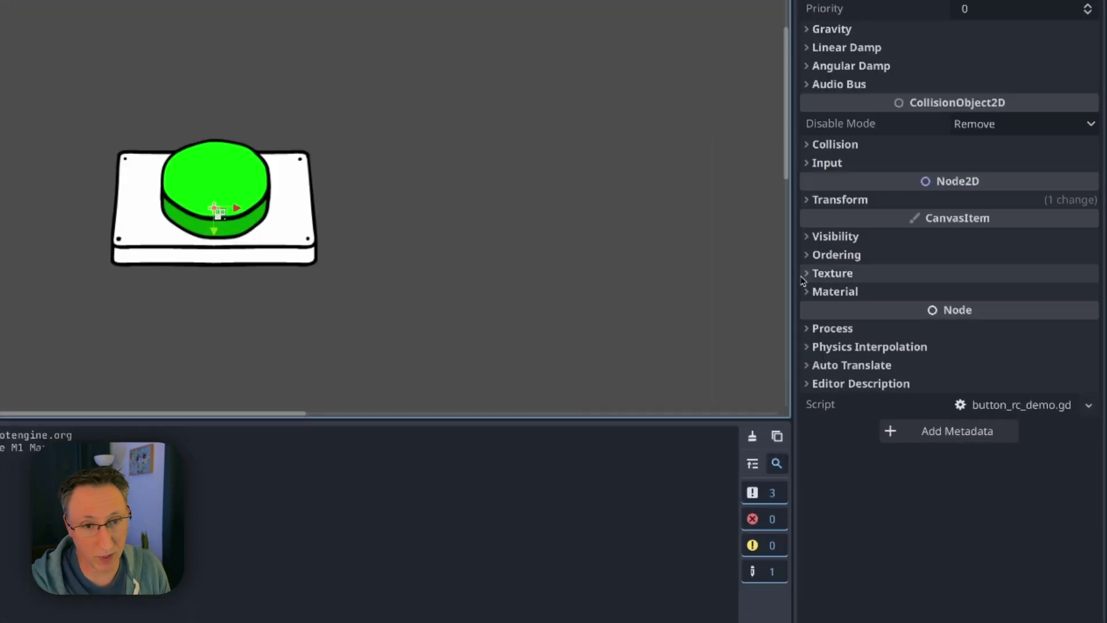
{"action": "left_click", "coordinate": [807, 291]}
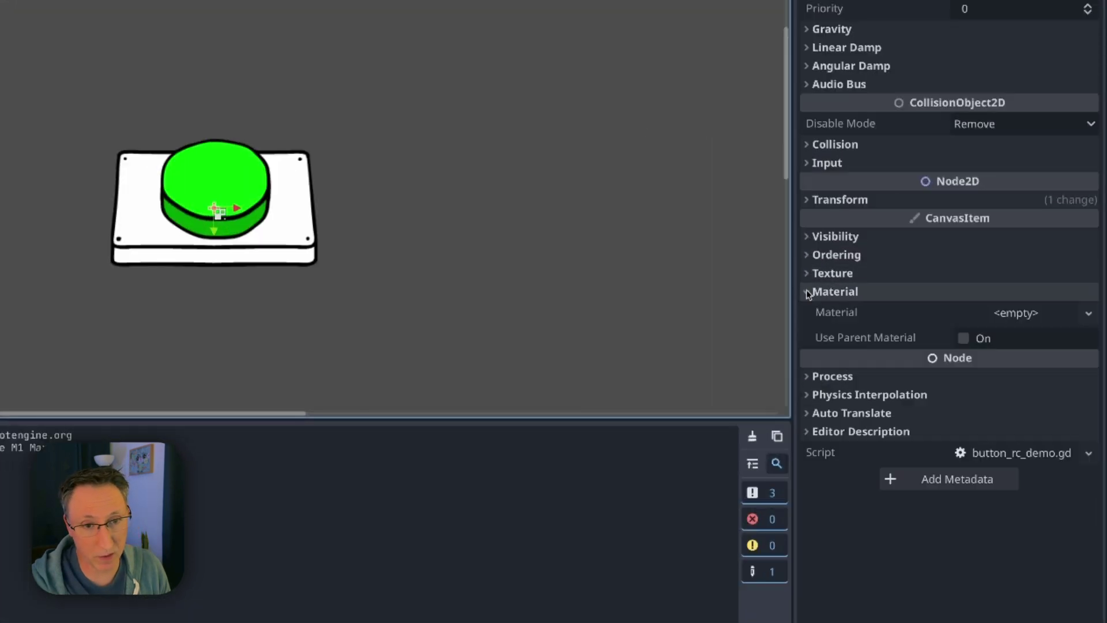
{"action": "left_click", "coordinate": [1010, 315]}
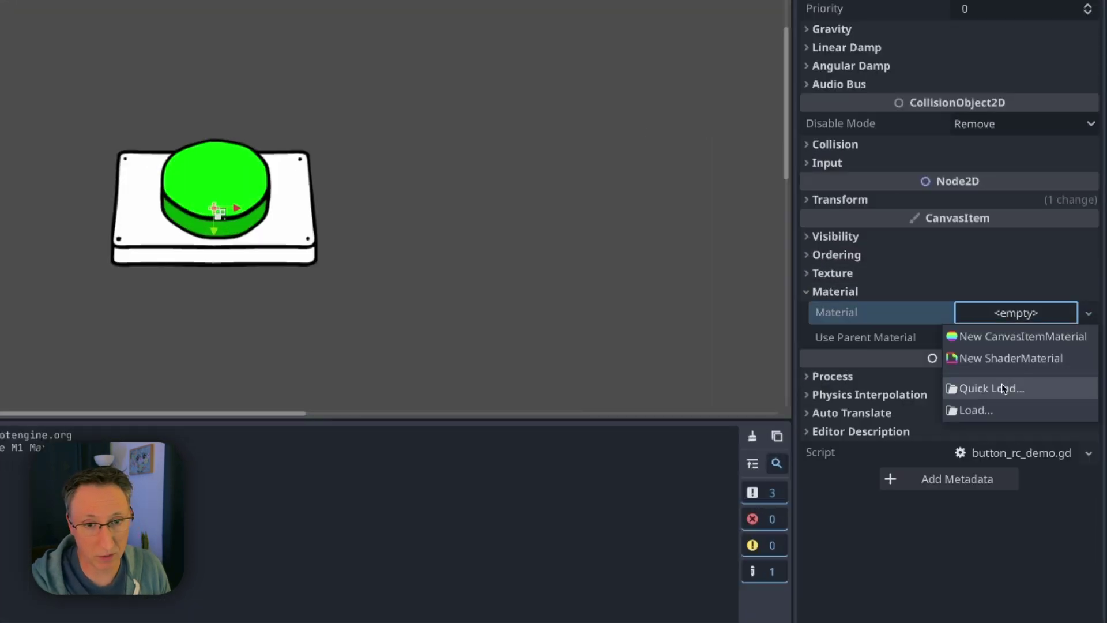
{"action": "left_click", "coordinate": [1011, 358]}
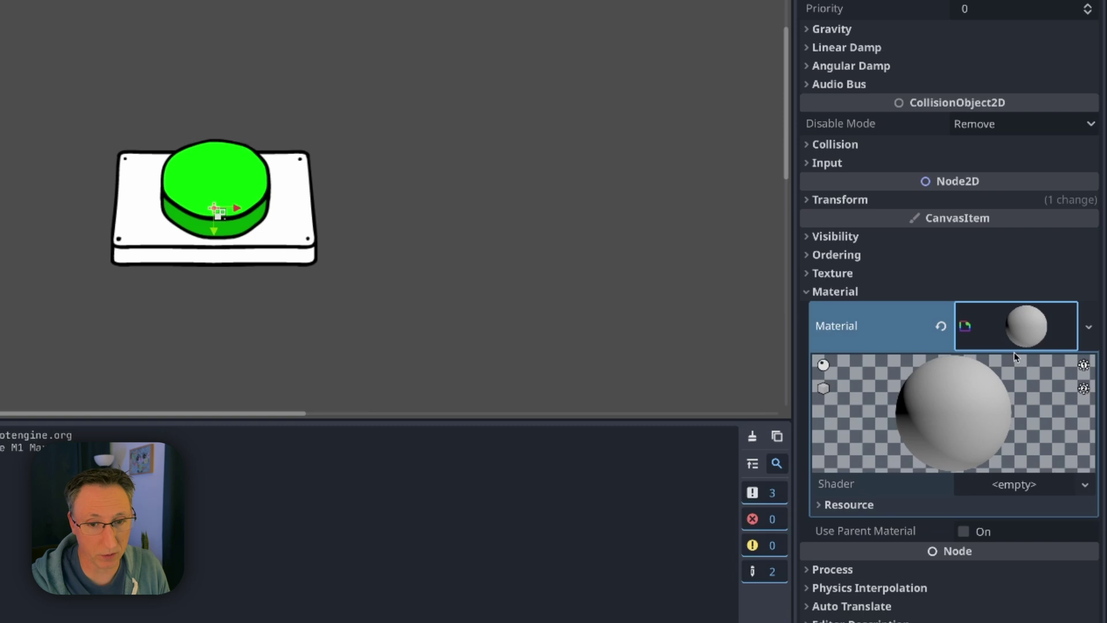
{"action": "left_click", "coordinate": [1084, 485]}
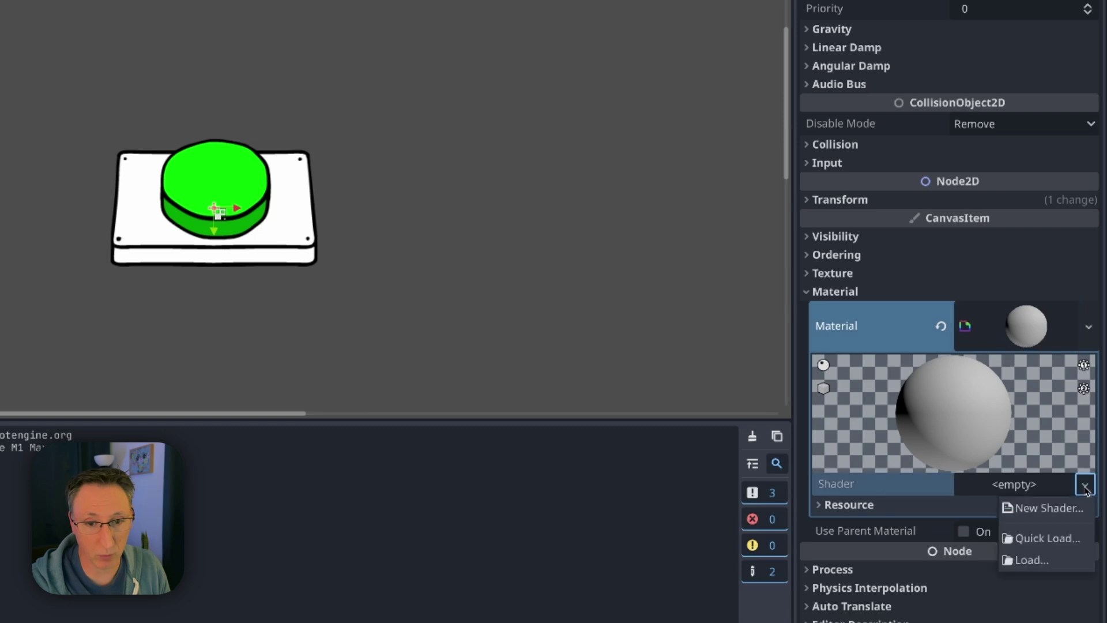
{"action": "left_click", "coordinate": [1030, 542]}
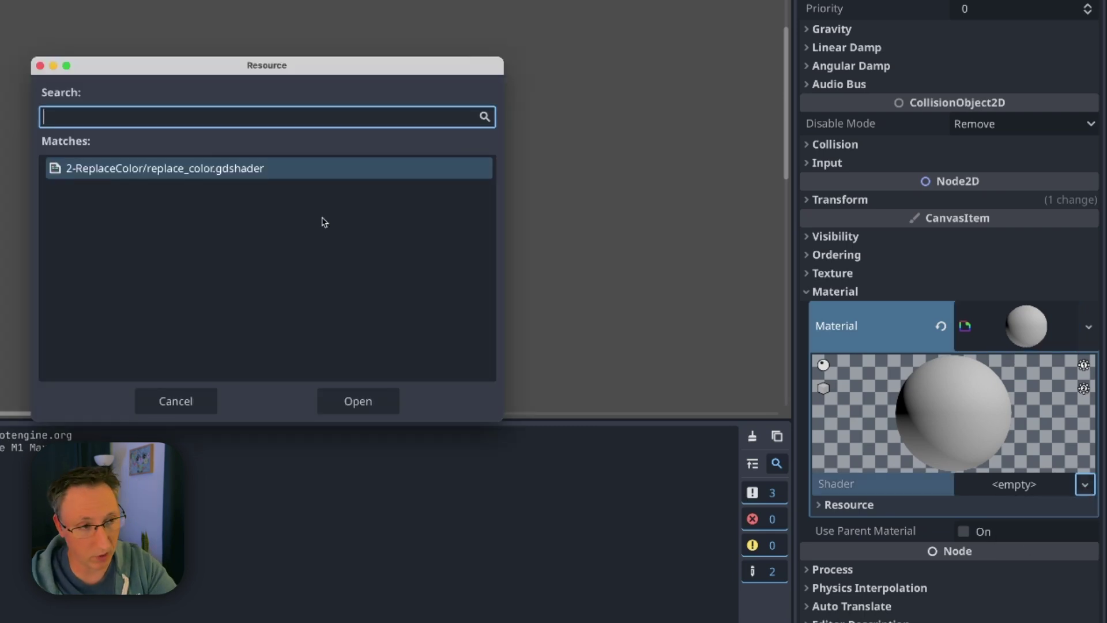
{"action": "left_click", "coordinate": [354, 396]}
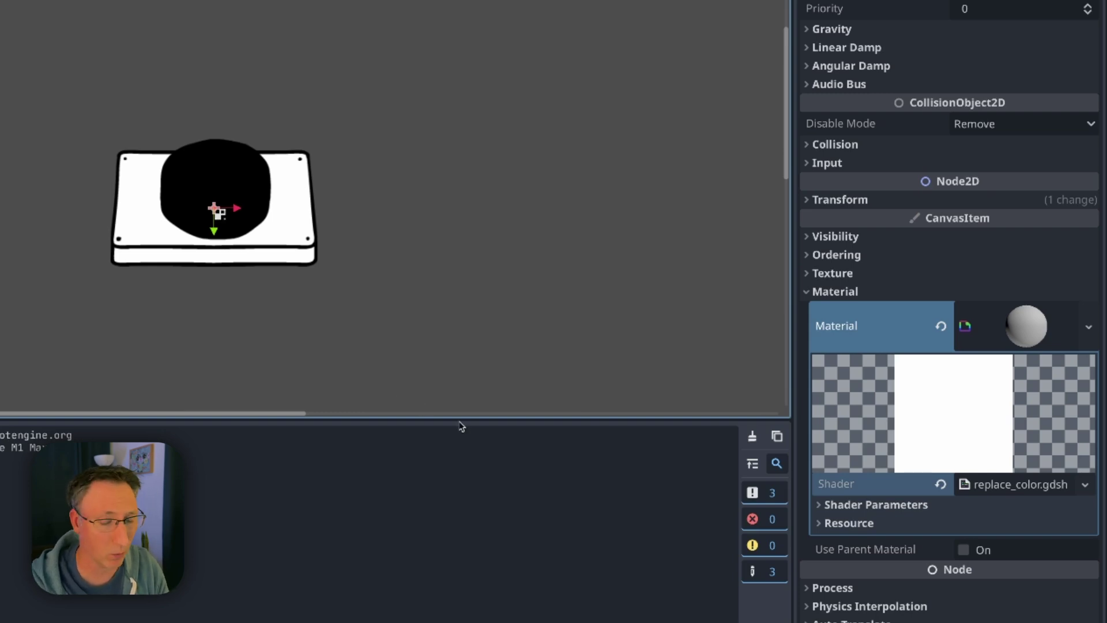
Set the shader's Replacement Color to pure red (ff0000), turning the knob red
{"action": "left_click", "coordinate": [823, 505]}
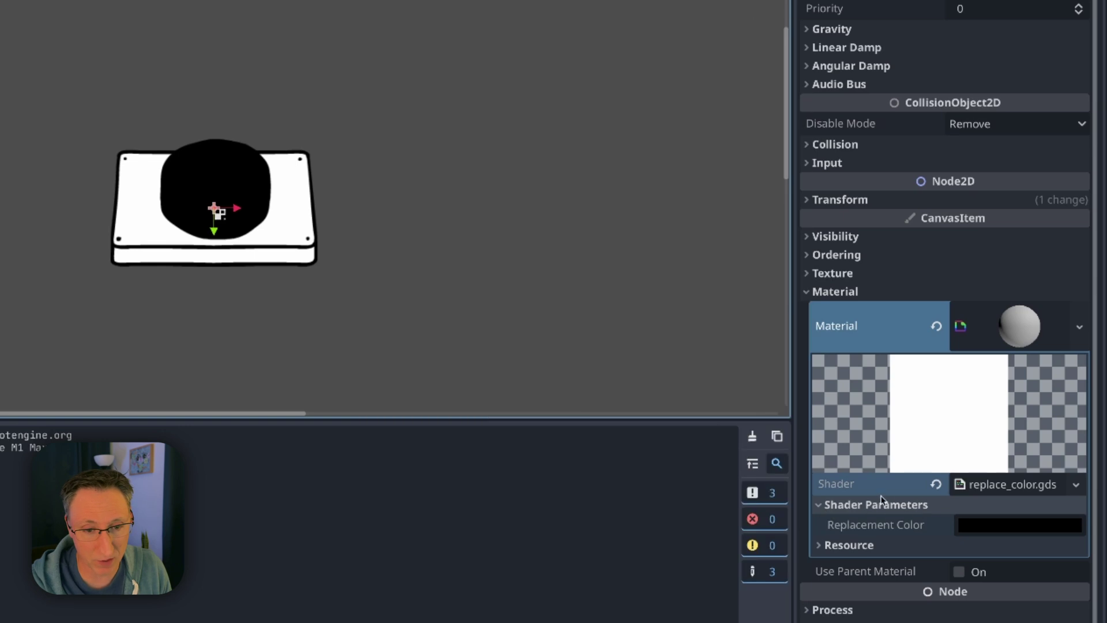
{"action": "left_click", "coordinate": [992, 526]}
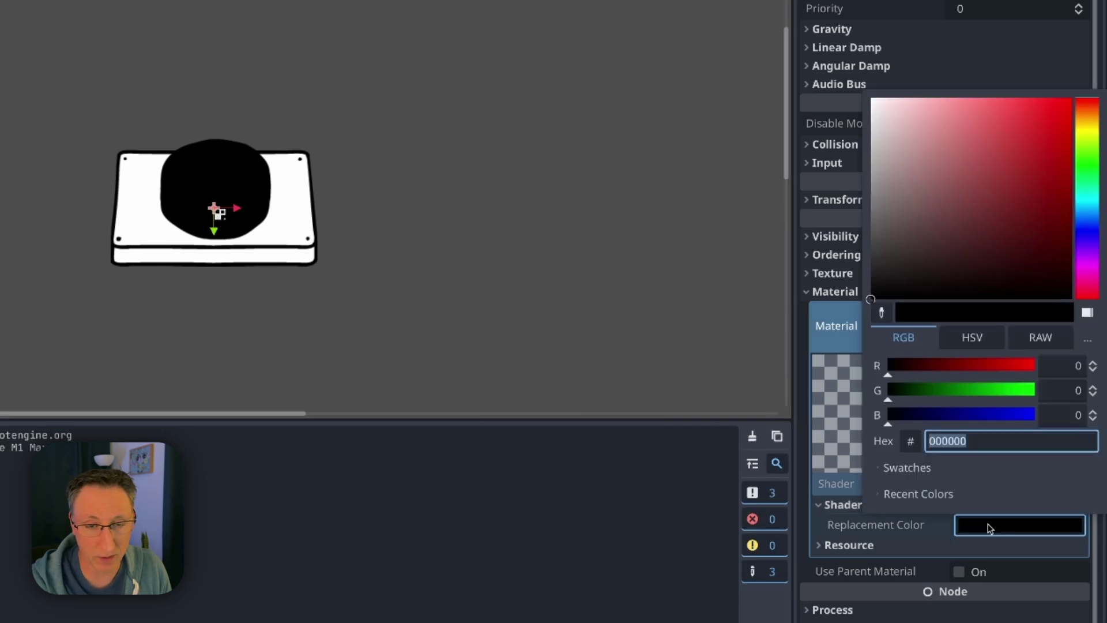
{"action": "left_click_drag", "start_coordinate": [1011, 247], "coordinate": [1098, 79]}
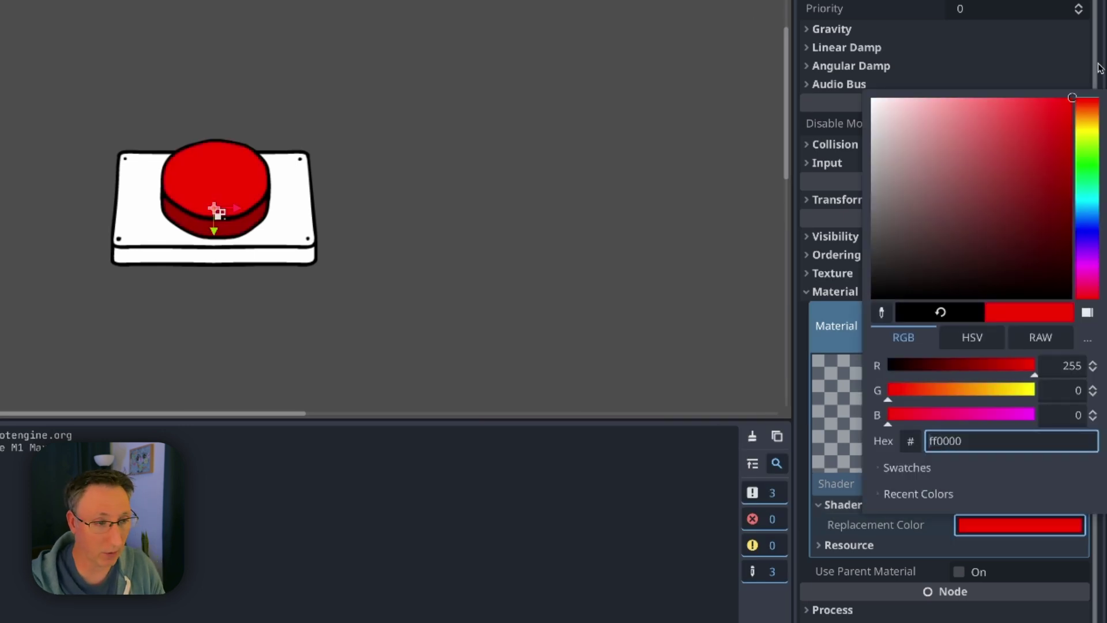
{"action": "left_click", "coordinate": [415, 206]}
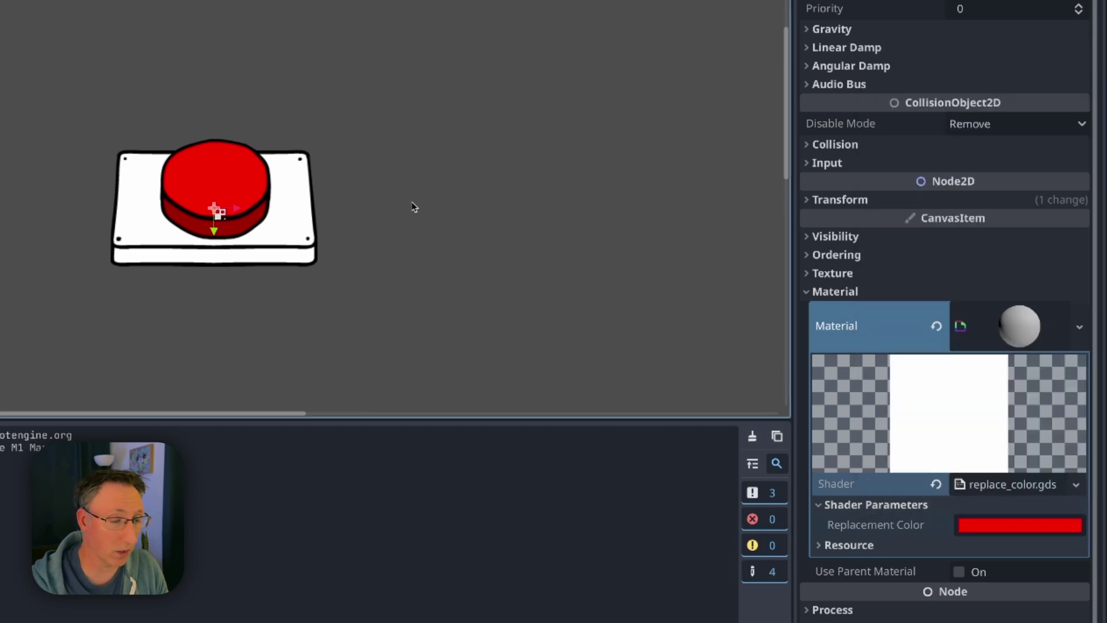
{"action": "scroll", "coordinate": [396, 208], "scroll_direction": "down", "scroll_amount": 3}
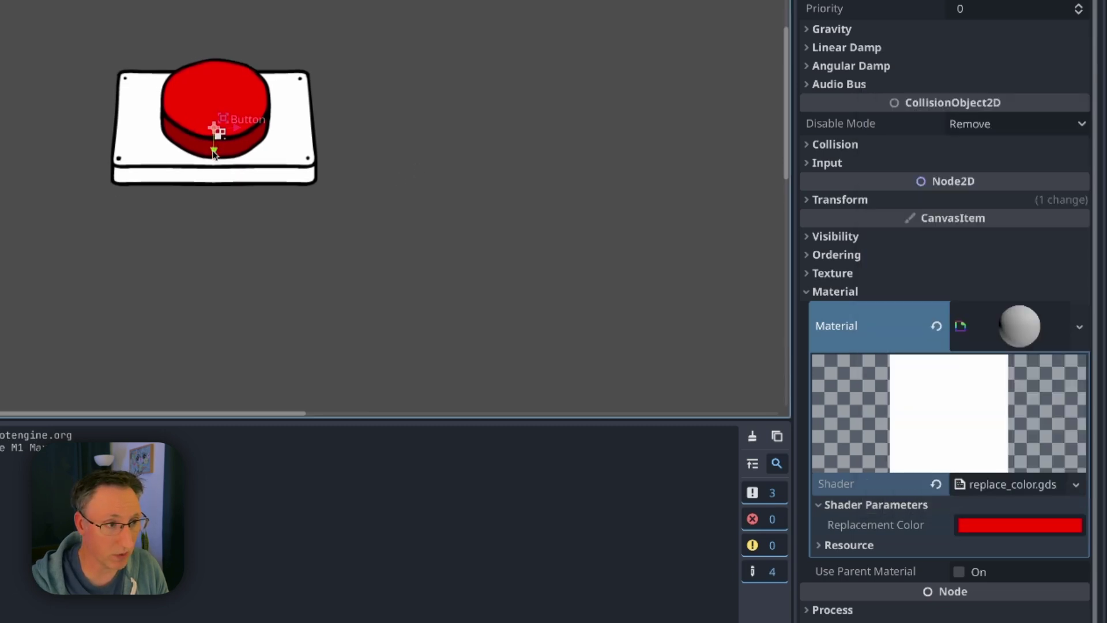
Duplicate the button as Button2 below the original; a trial colour change is cancelled
{"action": "key", "text": "ctrl+j"}
{"action": "left_click", "coordinate": [44, 103]}
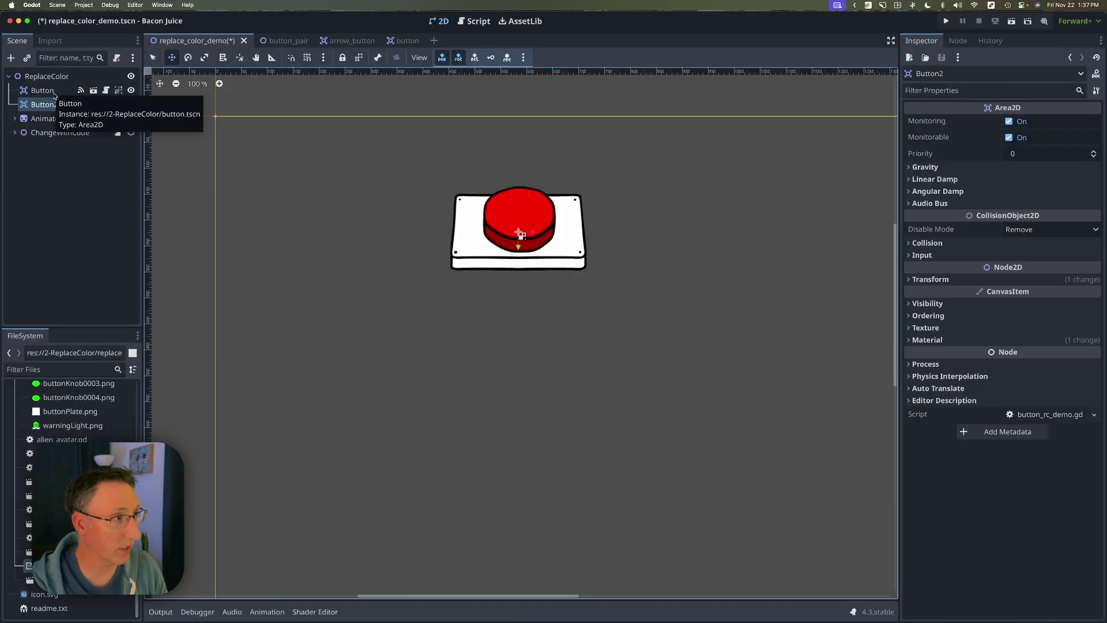
{"action": "left_click_drag", "start_coordinate": [519, 248], "coordinate": [519, 385]}
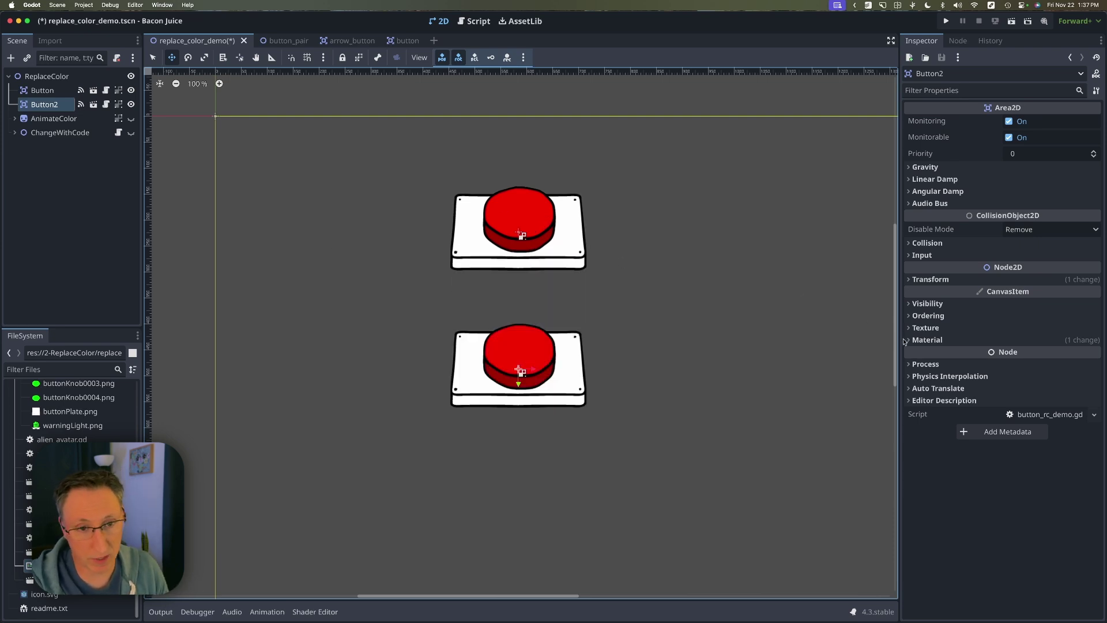
{"action": "left_click", "coordinate": [975, 340]}
{"action": "left_click", "coordinate": [1031, 354]}
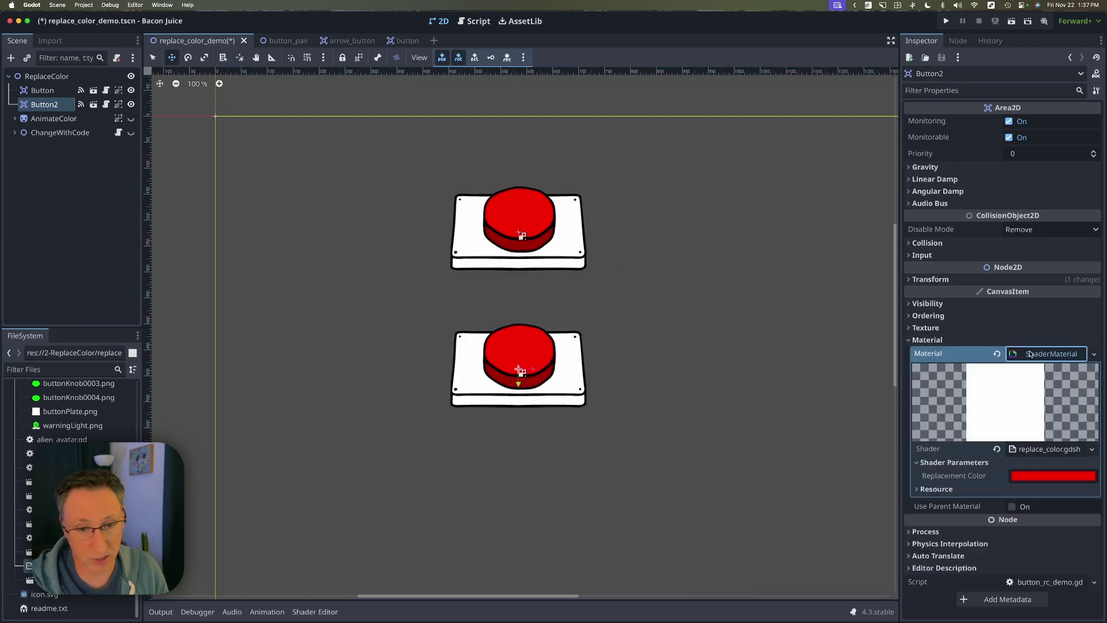
{"action": "left_click", "coordinate": [1053, 476]}
{"action": "left_click_drag", "start_coordinate": [1055, 268], "coordinate": [1001, 254]}
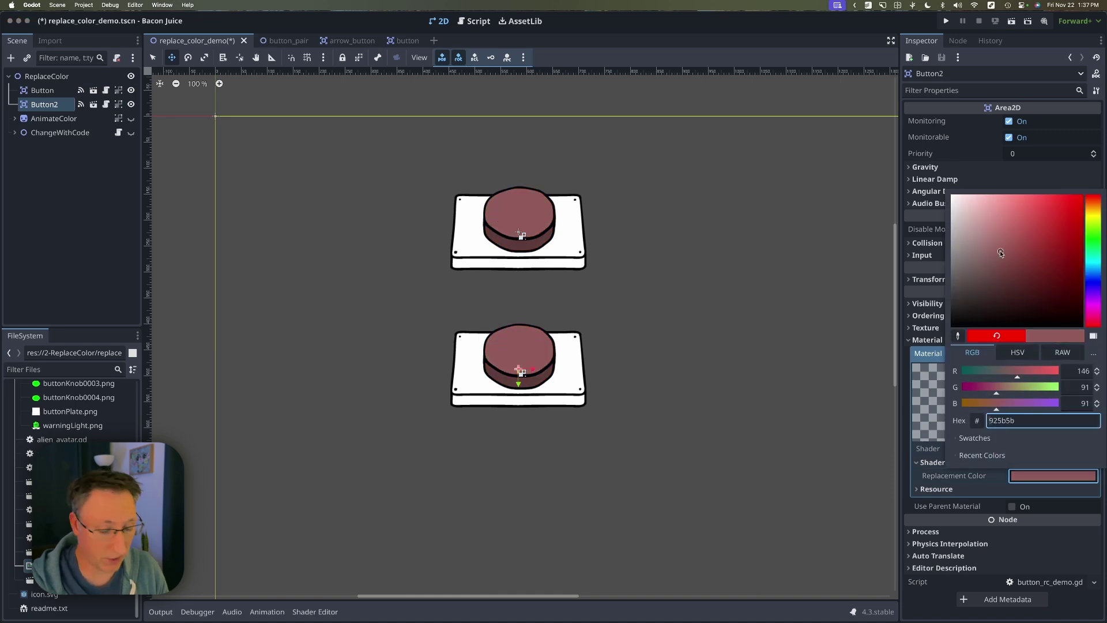
{"action": "key", "text": "Escape"}
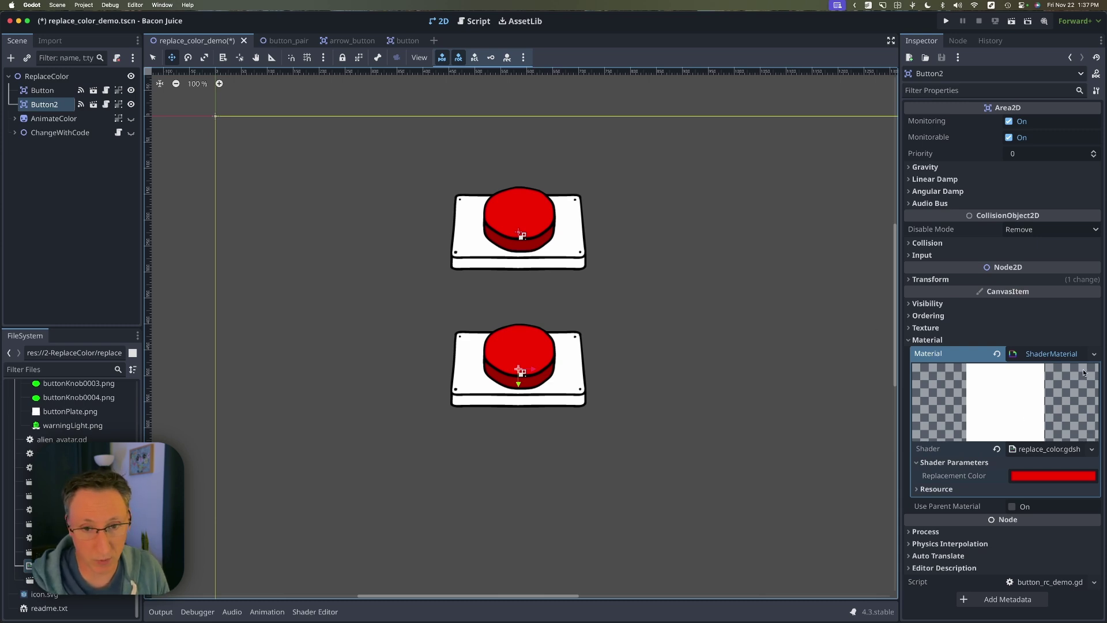
Make Button2's material unique and set its Replacement Color to blue (0022f5)
{"action": "left_click", "coordinate": [1094, 355]}
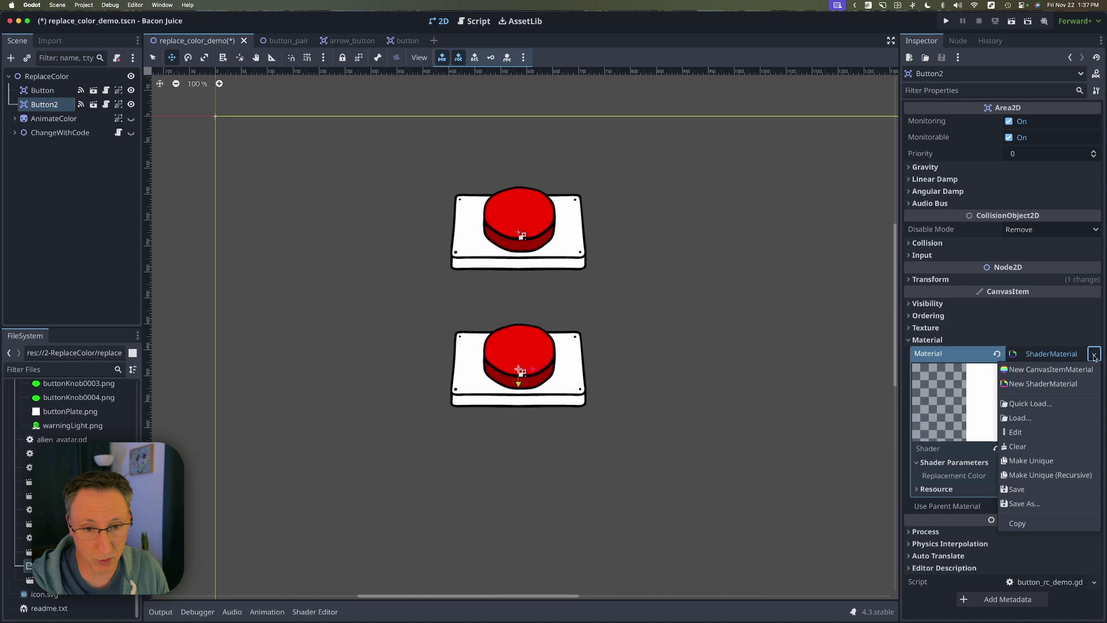
{"action": "left_click", "coordinate": [1054, 461]}
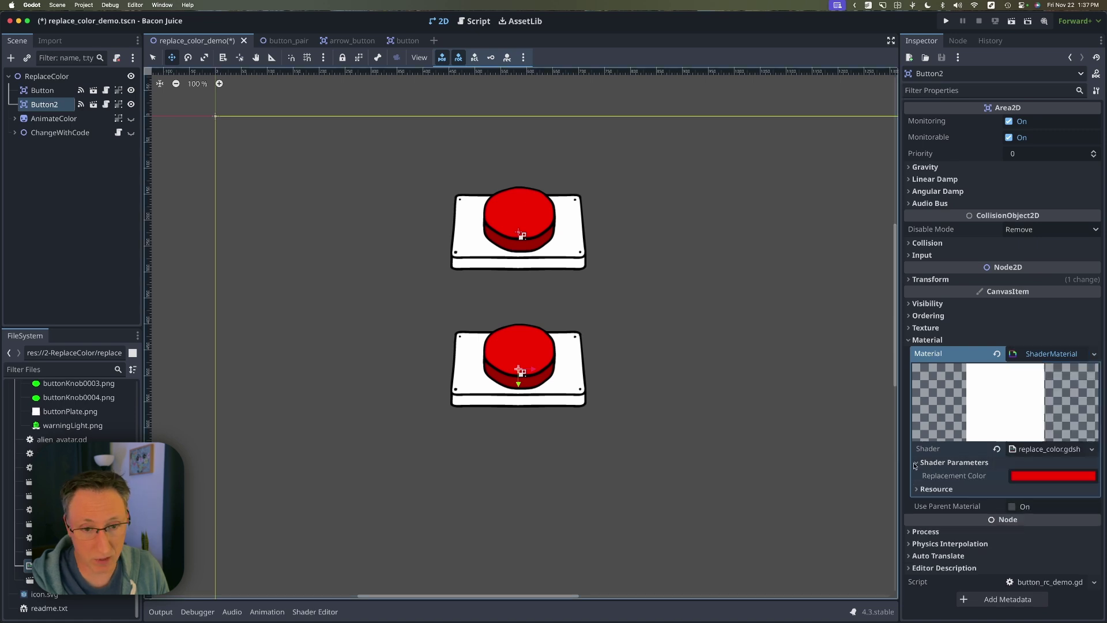
{"action": "left_click", "coordinate": [1024, 478]}
{"action": "left_click_drag", "start_coordinate": [1091, 264], "coordinate": [1090, 280]}
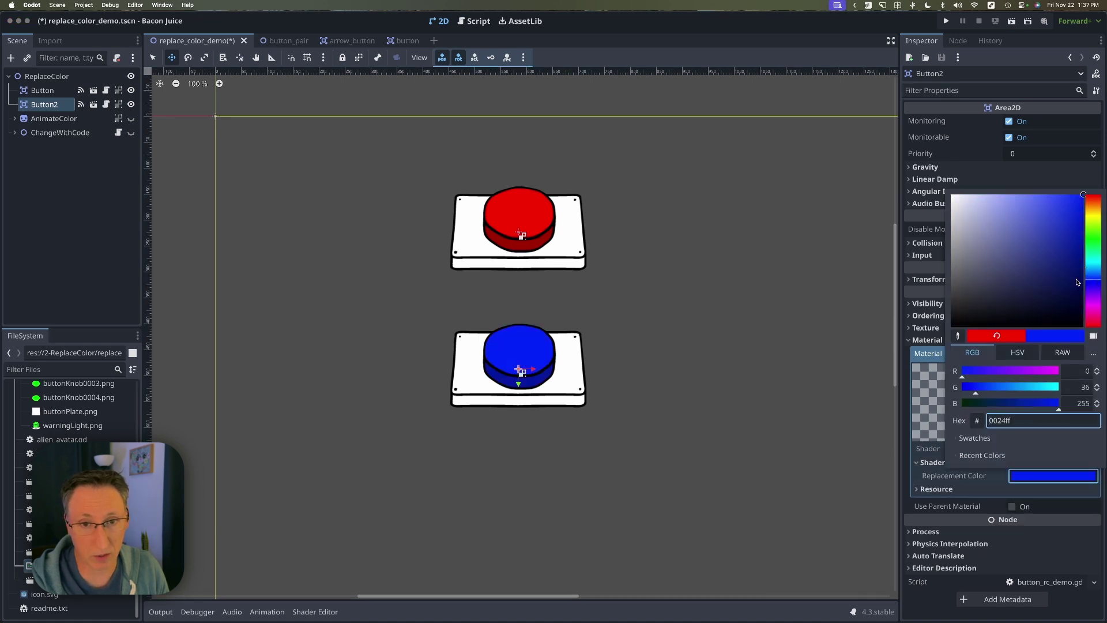
{"action": "left_click_drag", "start_coordinate": [1078, 231], "coordinate": [1105, 201]}
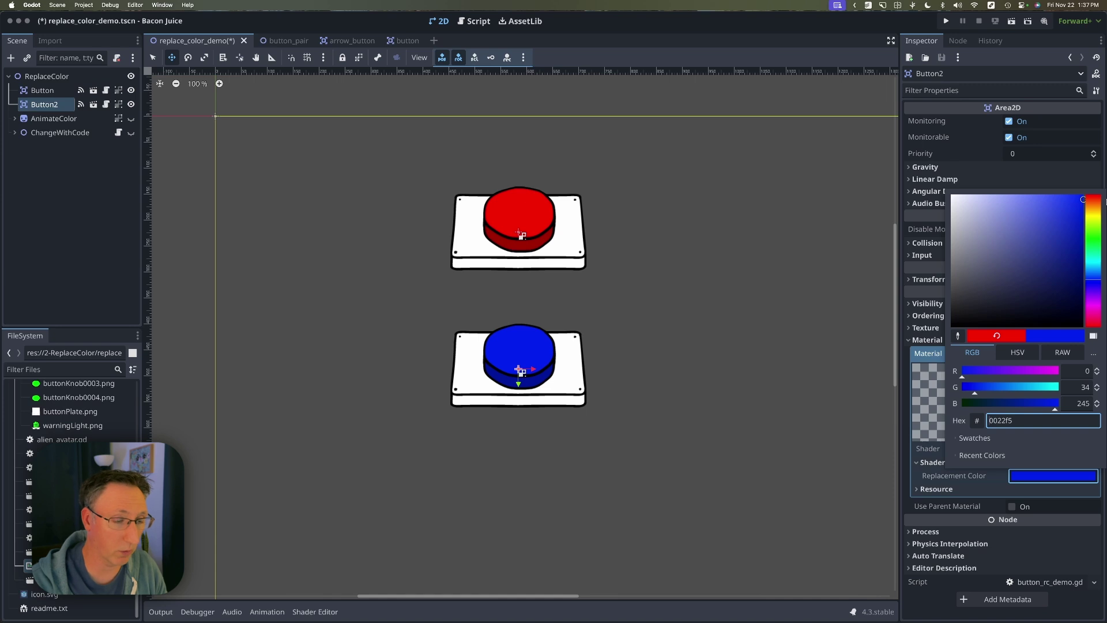
{"action": "left_click", "coordinate": [519, 225]}
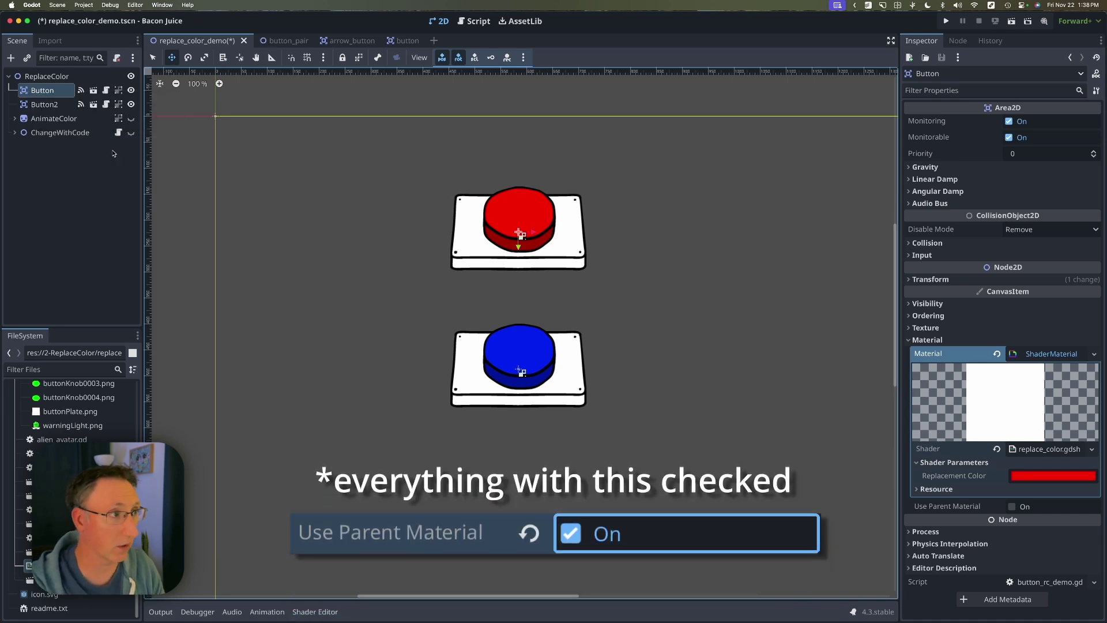
In button.tscn, duplicate the knob sprite, move the copy about 77 px left, and save
{"action": "left_click", "coordinate": [93, 91]}
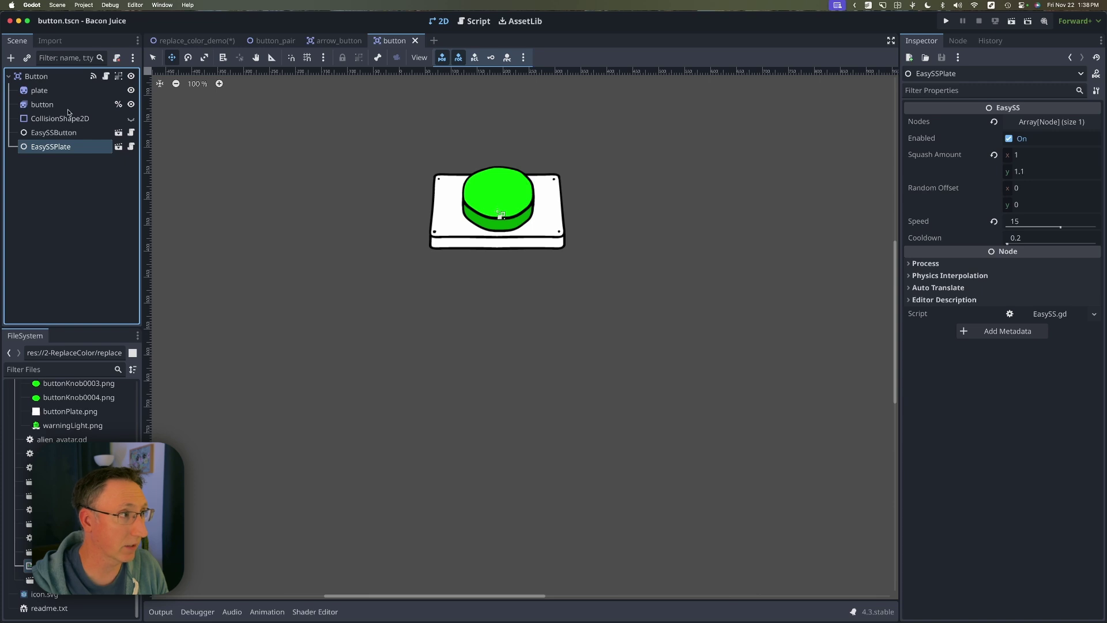
{"action": "left_click", "coordinate": [87, 104]}
{"action": "key", "text": "super+d"}
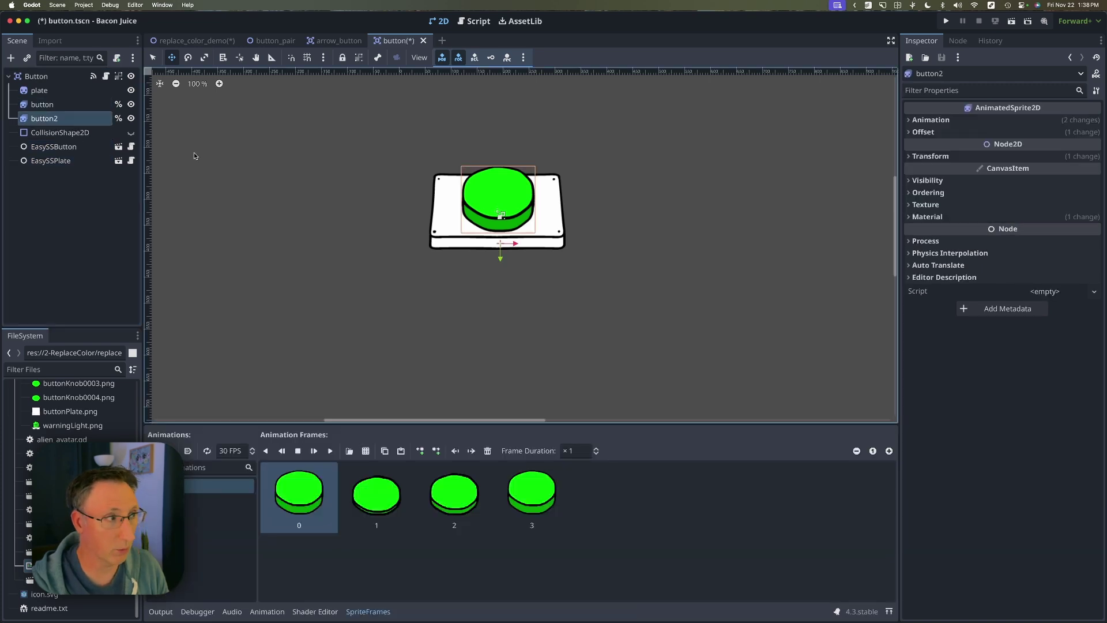
{"action": "left_click_drag", "start_coordinate": [514, 244], "coordinate": [377, 246]}
{"action": "key", "text": "super+s"}
Back in replace_color_demo, darken the first button's Replacement Color to muted red b94343
{"action": "key", "text": "ctrl+Tab"}
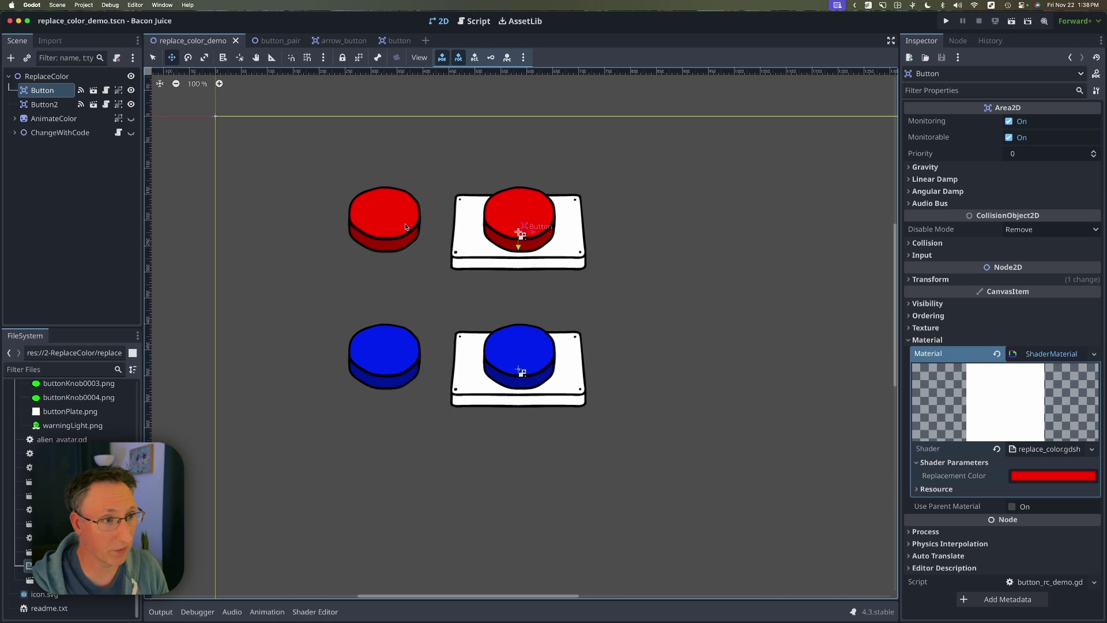
{"action": "left_click", "coordinate": [1047, 479]}
{"action": "left_click_drag", "start_coordinate": [1050, 266], "coordinate": [1036, 231]}
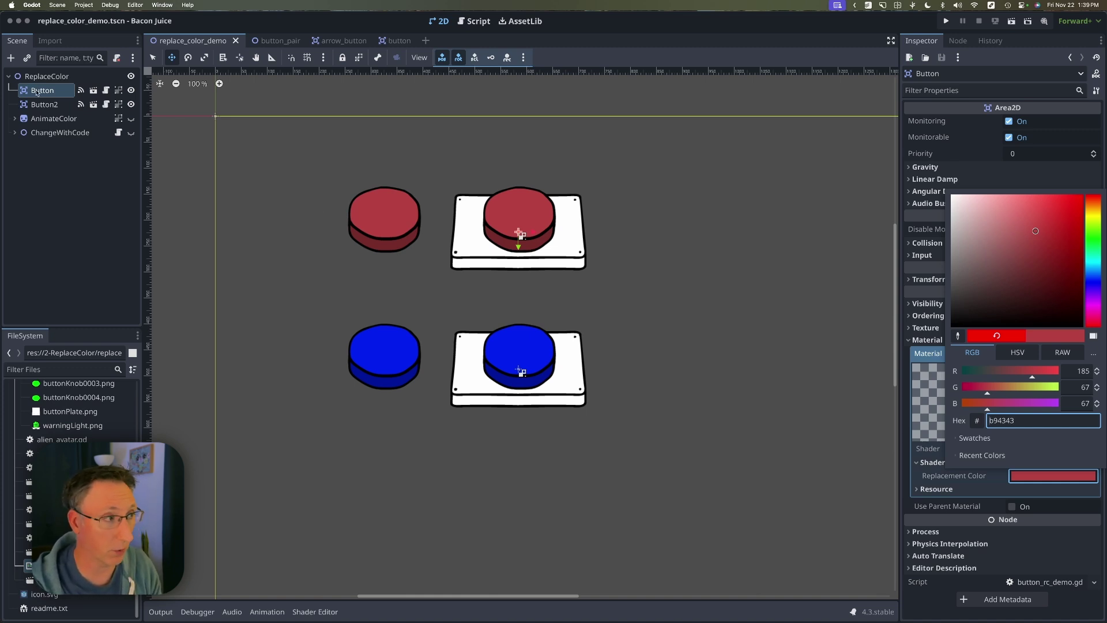
Delete Button2, clear the Button's shader material so knobs turn green, and open button.tscn
{"action": "left_click", "coordinate": [38, 107]}
{"action": "left_click", "coordinate": [40, 108]}
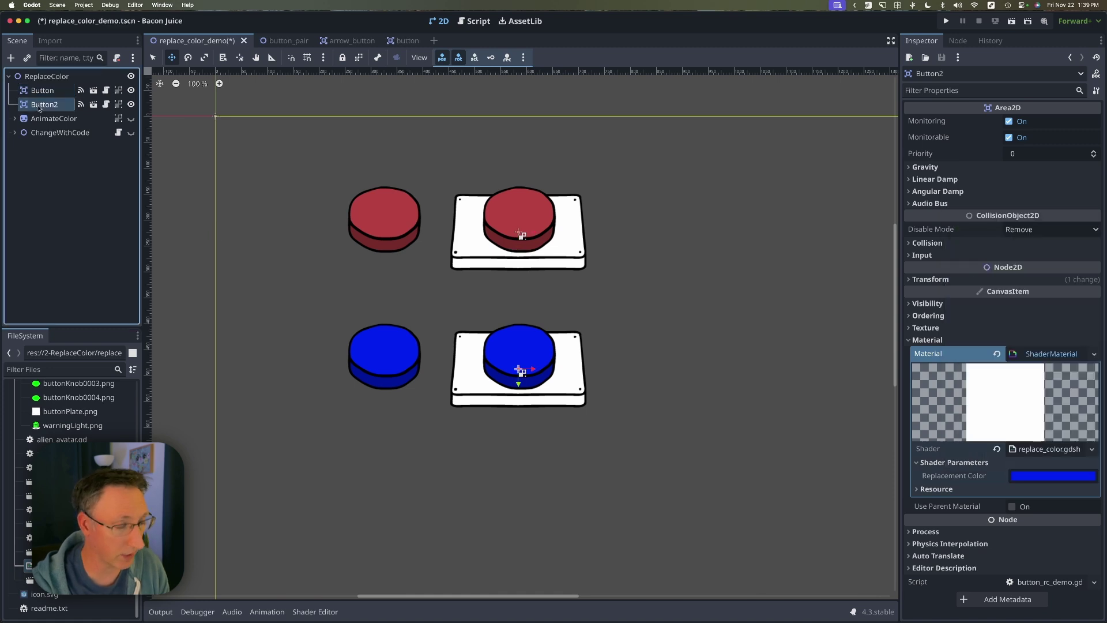
{"action": "key", "text": "Delete"}
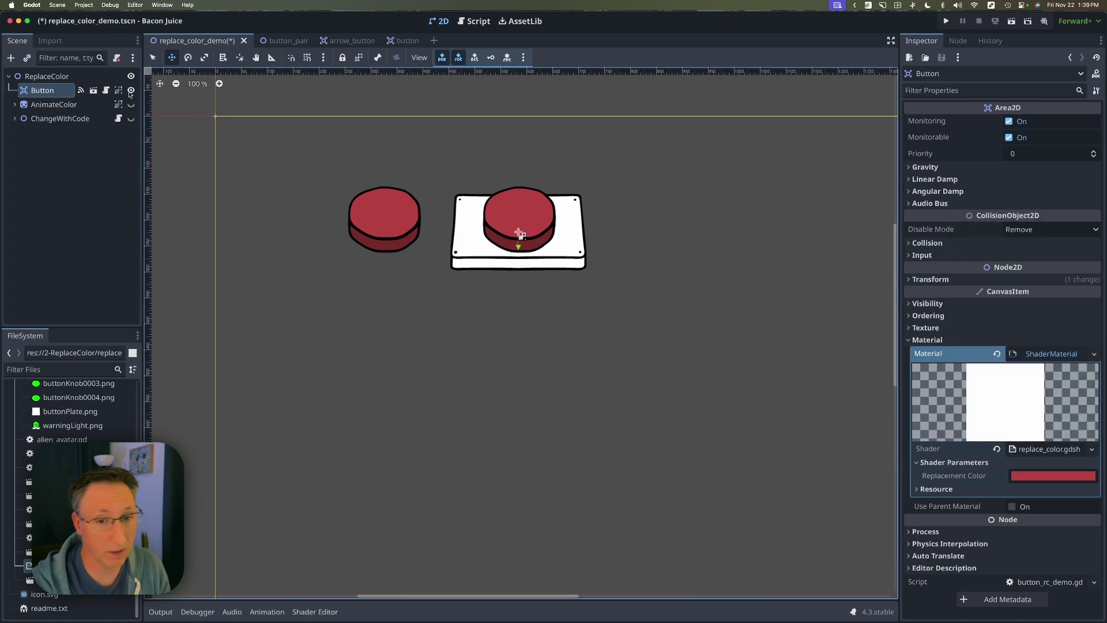
{"action": "left_click", "coordinate": [997, 353]}
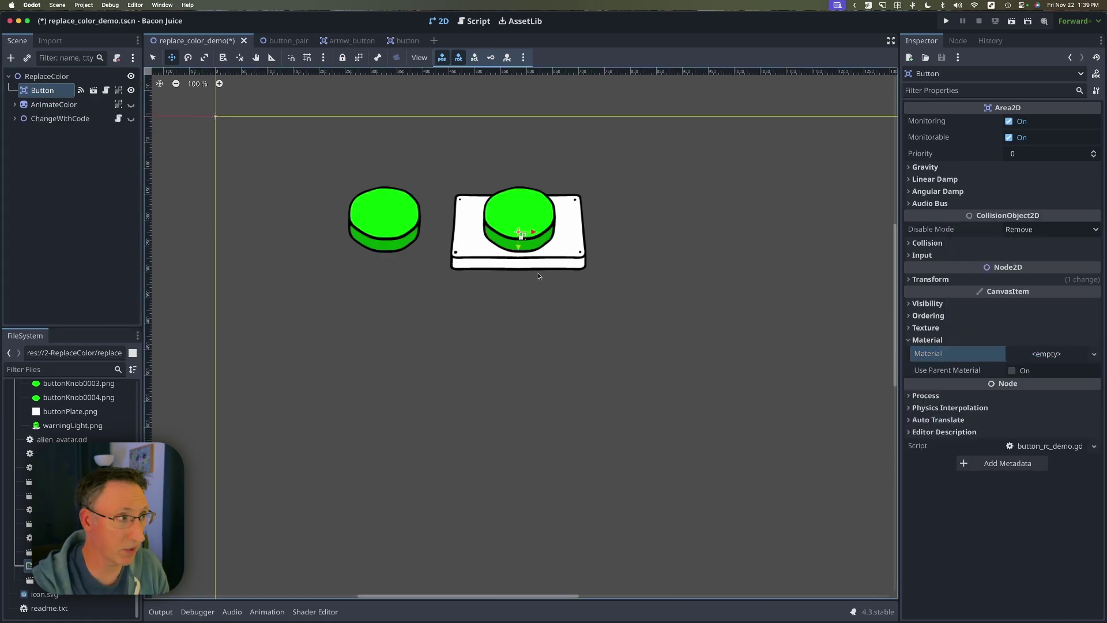
{"action": "left_click", "coordinate": [93, 90]}
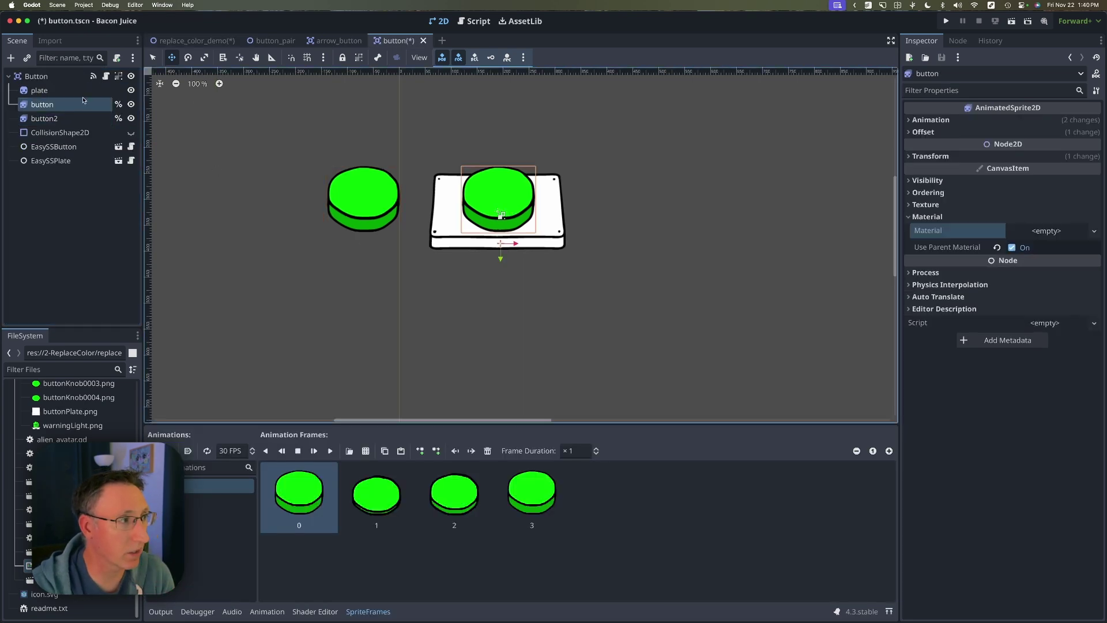
Give the plate knob sprite a new ShaderMaterial running replace_color.gdshader, then select button2
{"action": "left_click", "coordinate": [60, 119]}
{"action": "left_click", "coordinate": [51, 108]}
{"action": "left_click", "coordinate": [39, 77]}
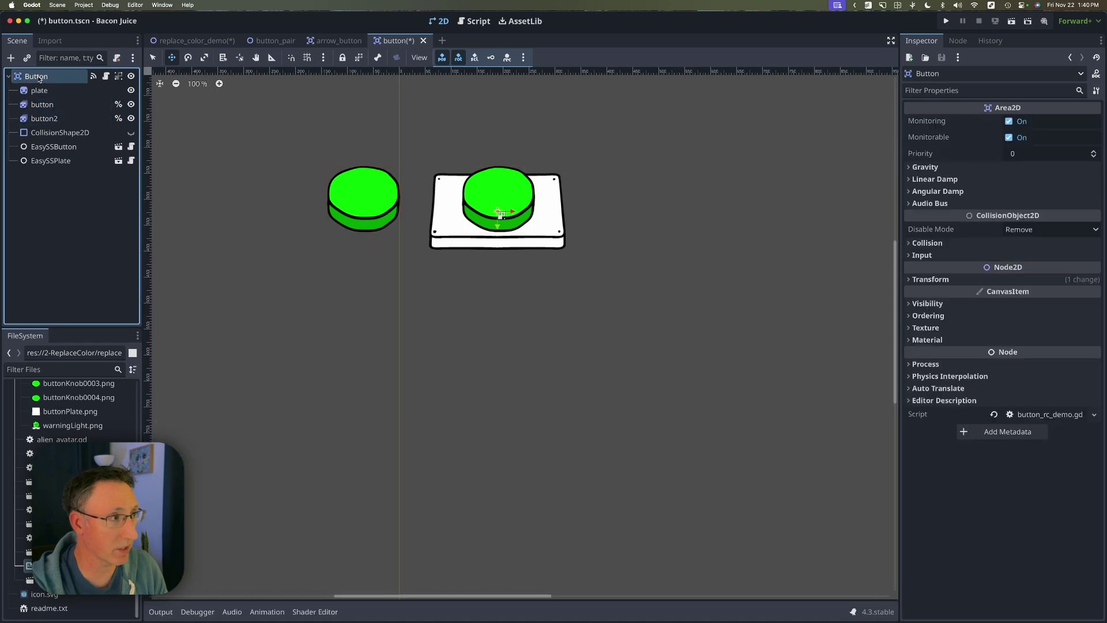
{"action": "left_click", "coordinate": [53, 108]}
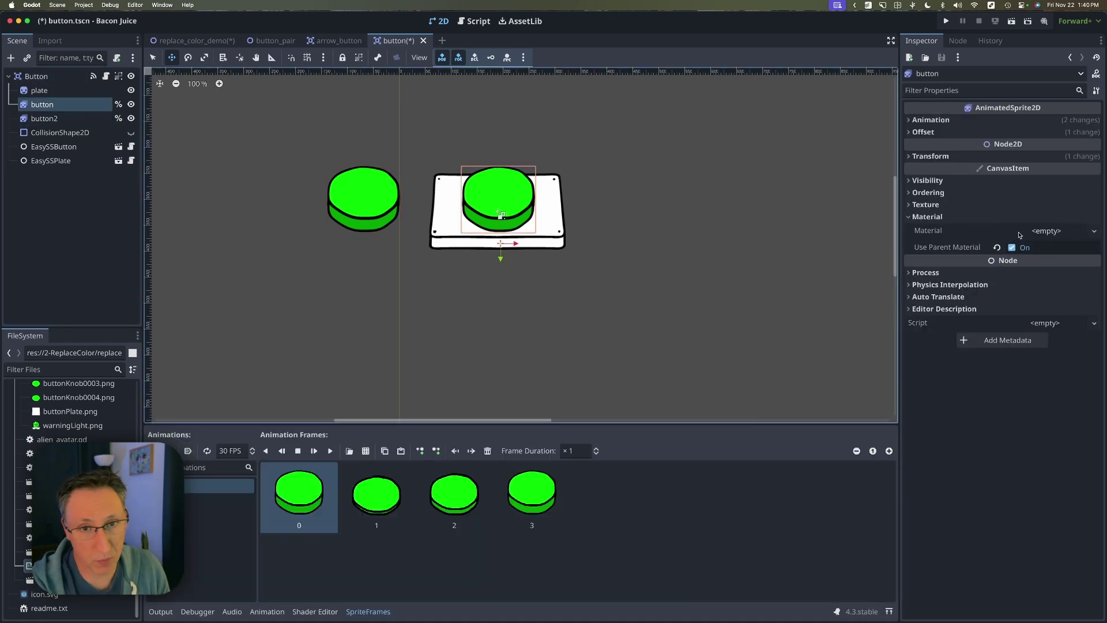
{"action": "left_click", "coordinate": [1094, 230]}
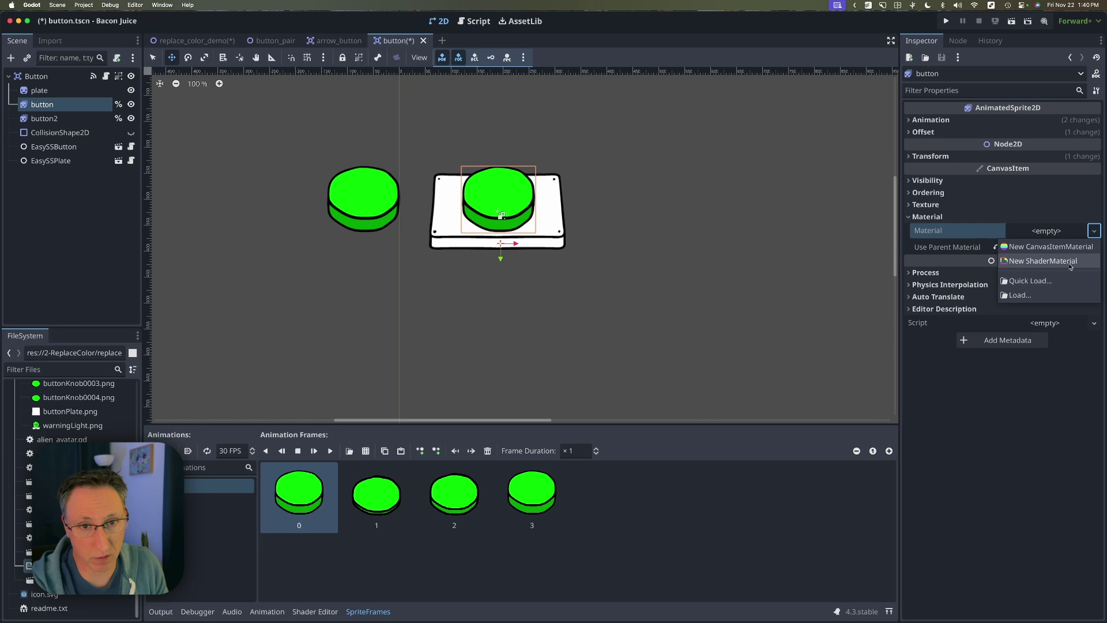
{"action": "left_click", "coordinate": [1065, 262]}
{"action": "left_click", "coordinate": [1047, 342]}
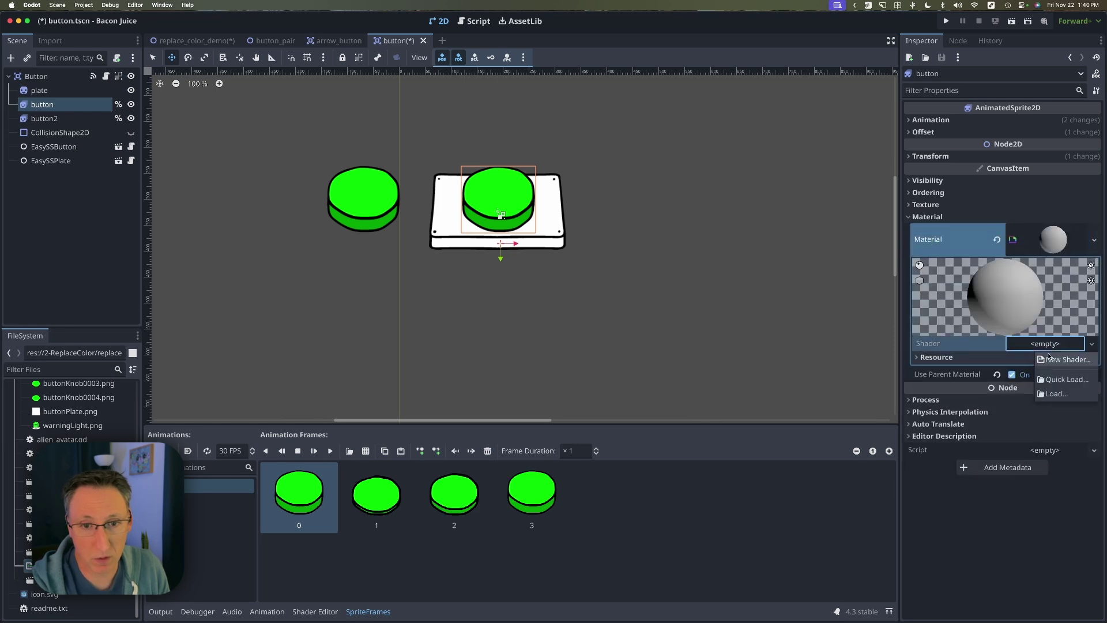
{"action": "left_click", "coordinate": [1067, 378]}
{"action": "double_click", "coordinate": [515, 260]}
{"action": "left_click", "coordinate": [46, 118]}
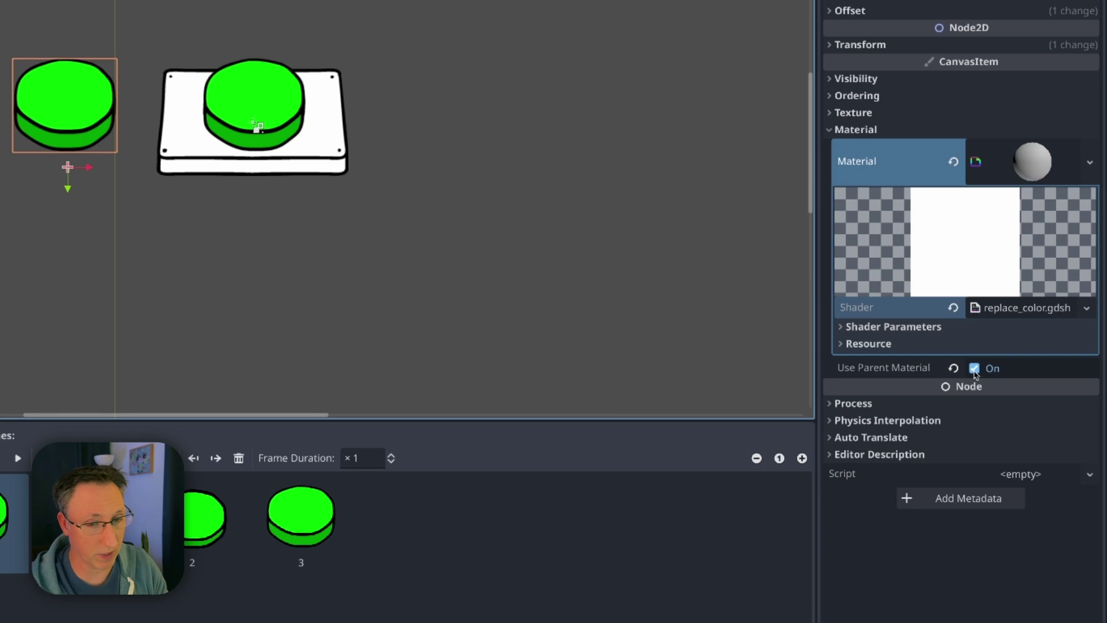
Turn off Use Parent Material on button2 and set its Replacement Color to ff0000
{"action": "left_click", "coordinate": [974, 369]}
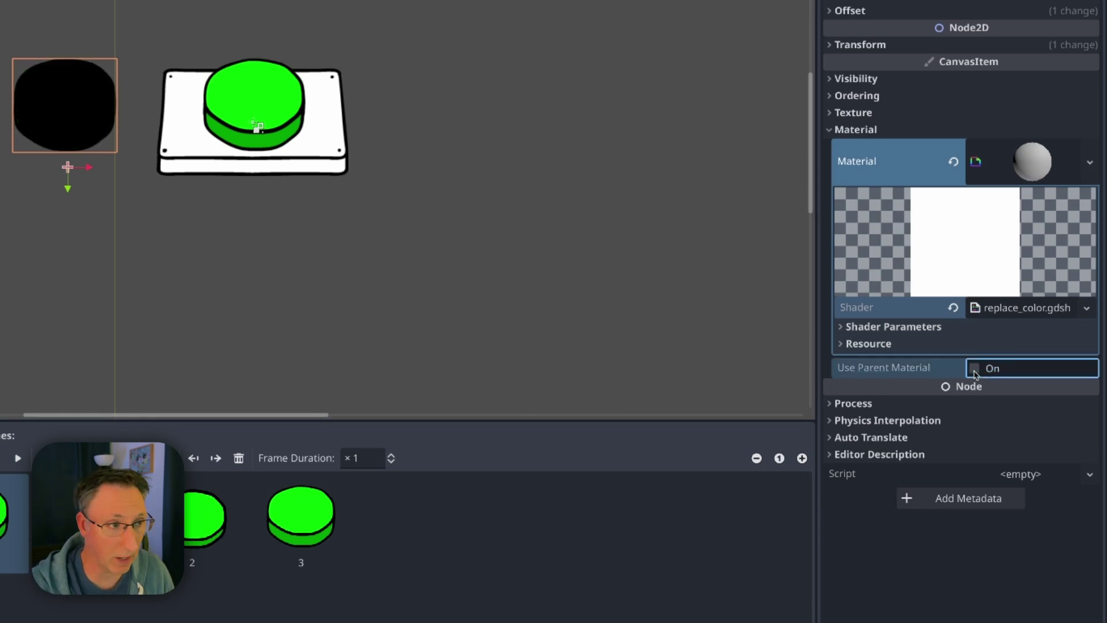
{"action": "left_click", "coordinate": [852, 327]}
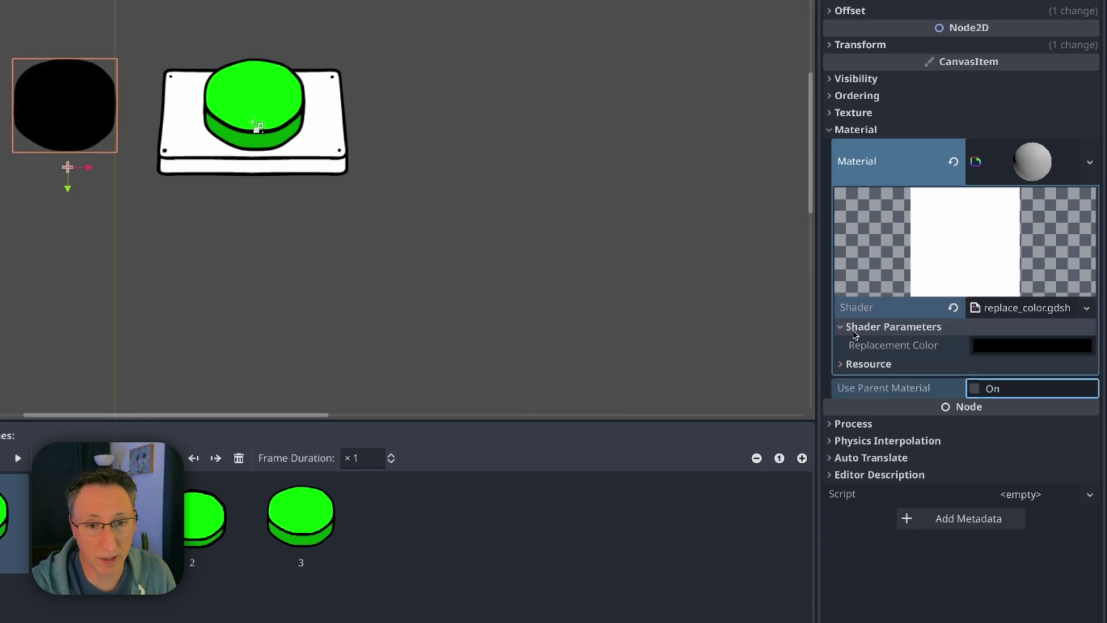
{"action": "left_click", "coordinate": [988, 345]}
{"action": "type", "text": "ff0000"}
{"action": "key", "text": "Return"}
{"action": "key", "text": "Escape"}
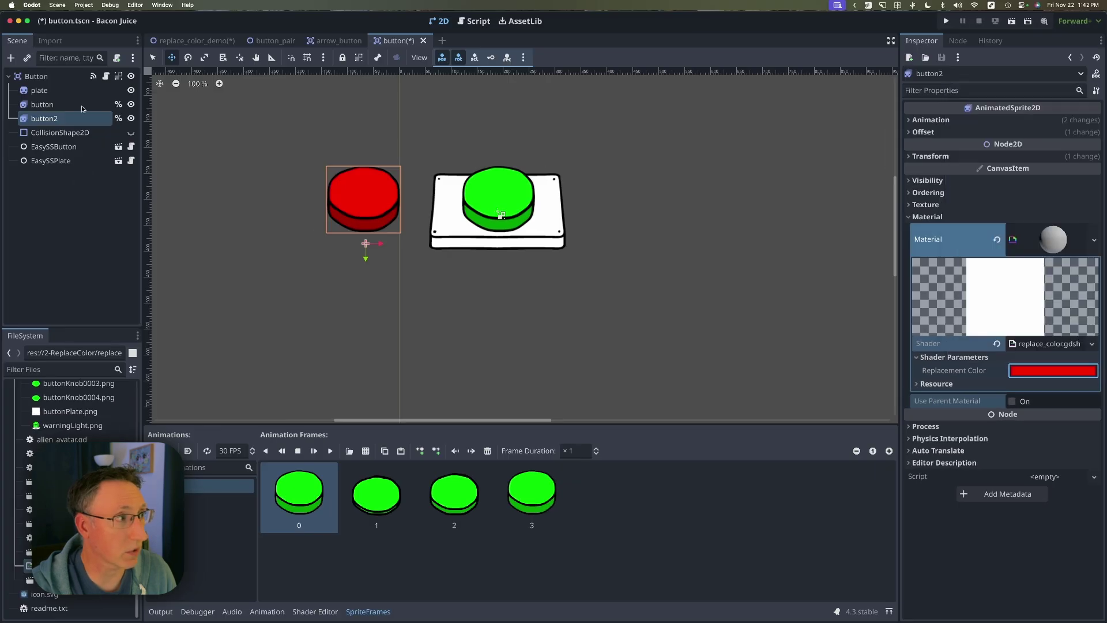
Turn off Use Parent Material on the plate knob, make it fully saturated blue, and save
{"action": "left_click", "coordinate": [84, 109]}
{"action": "left_click", "coordinate": [1012, 369]}
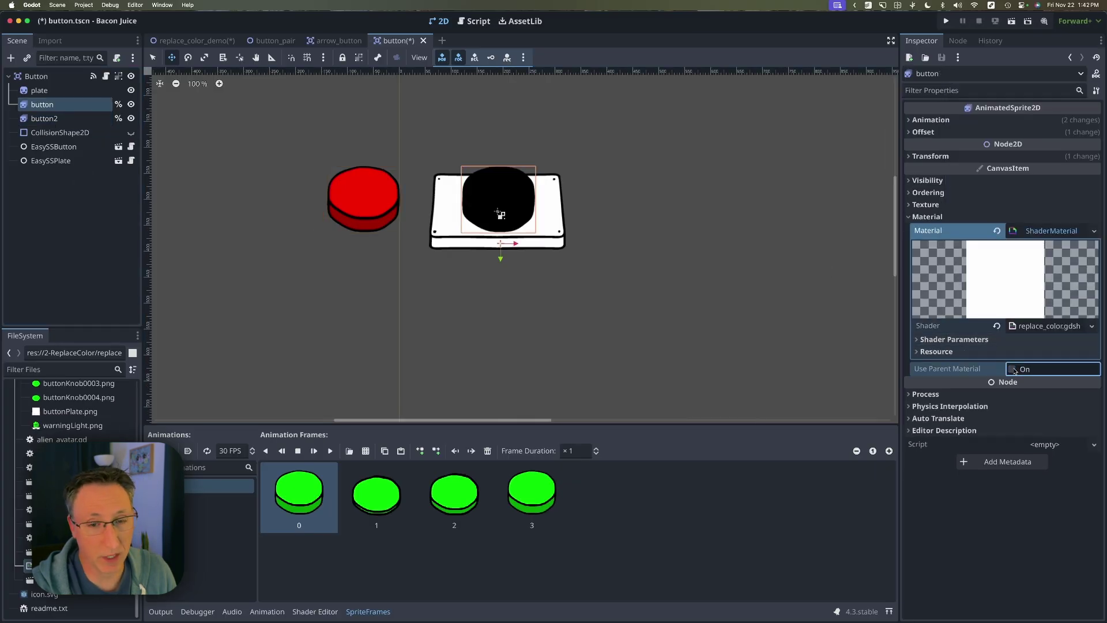
{"action": "left_click", "coordinate": [1029, 342]}
{"action": "left_click", "coordinate": [1053, 353]}
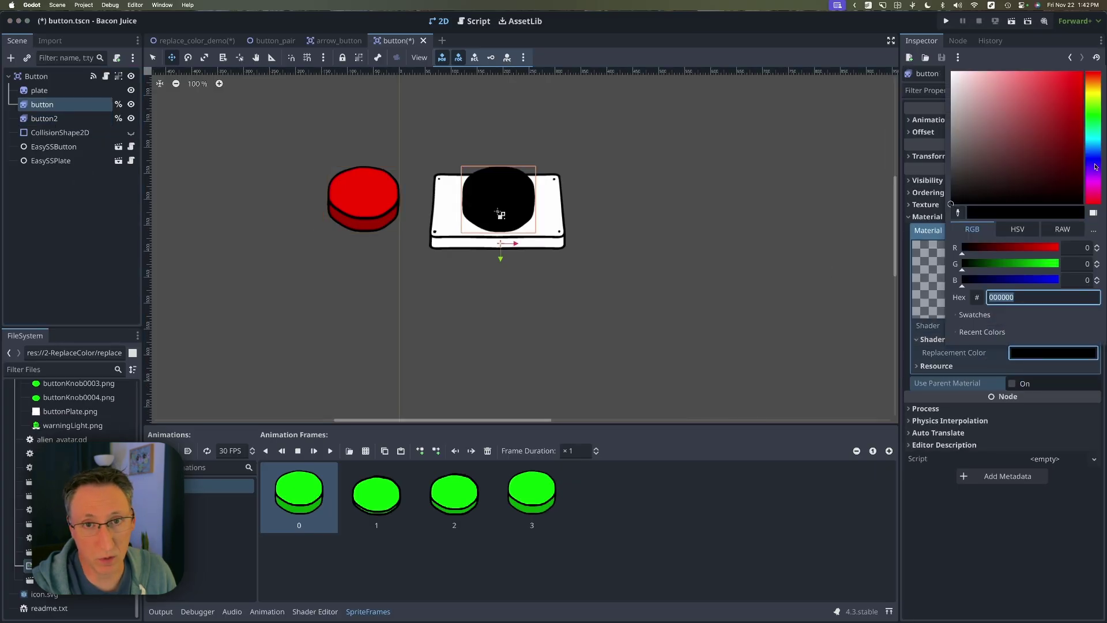
{"action": "left_click", "coordinate": [1095, 167]}
{"action": "left_click", "coordinate": [1083, 71]}
{"action": "left_click", "coordinate": [603, 291]}
{"action": "key", "text": "ctrl+s"}
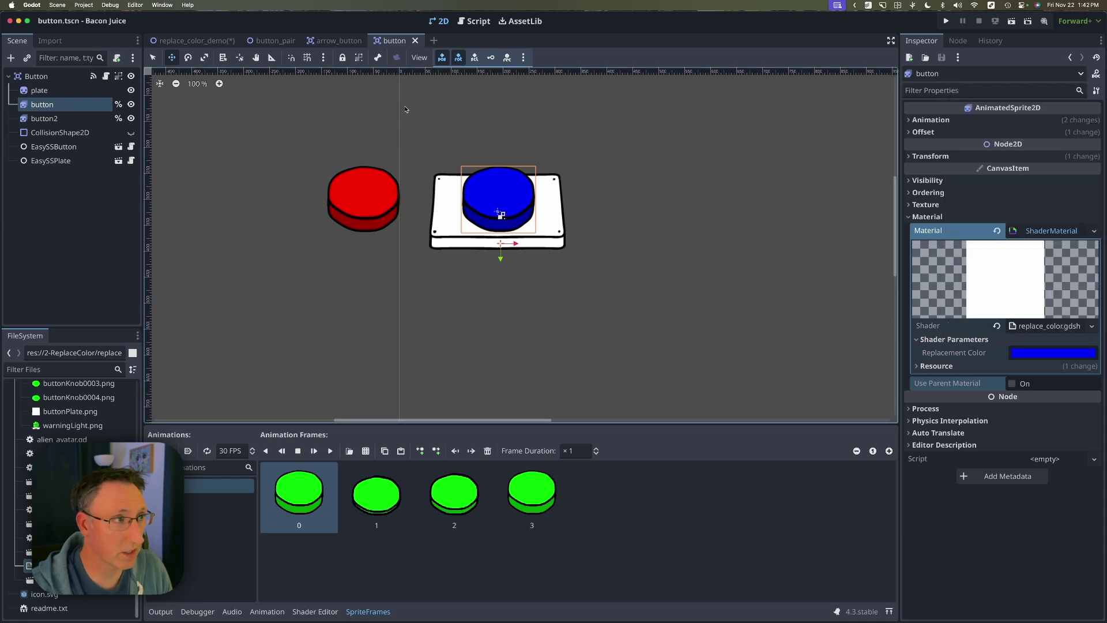
{"action": "left_click", "coordinate": [185, 40]}
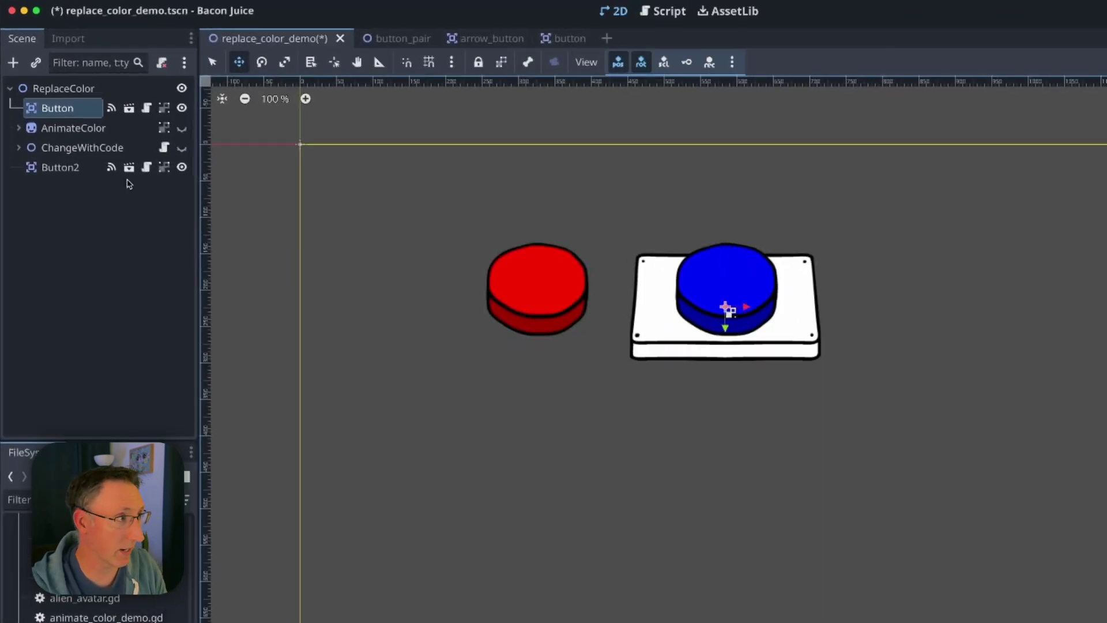
Enable Editable Children on the Button instance and open its knob's ShaderMaterial with blue Replacement Color
{"action": "right_click", "coordinate": [58, 109]}
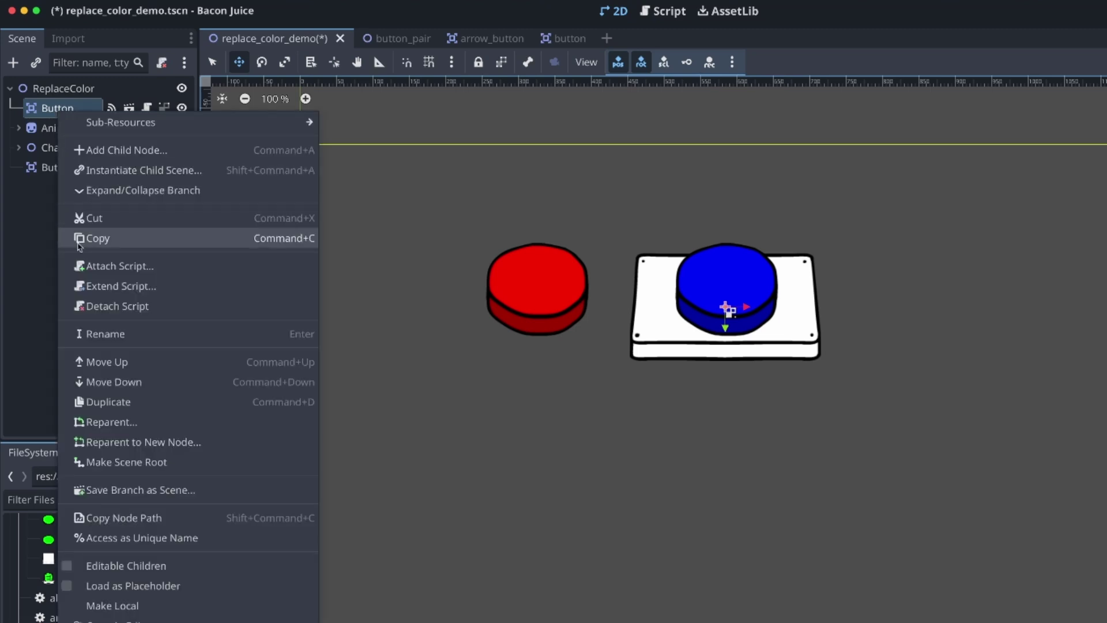
{"action": "left_click", "coordinate": [65, 568]}
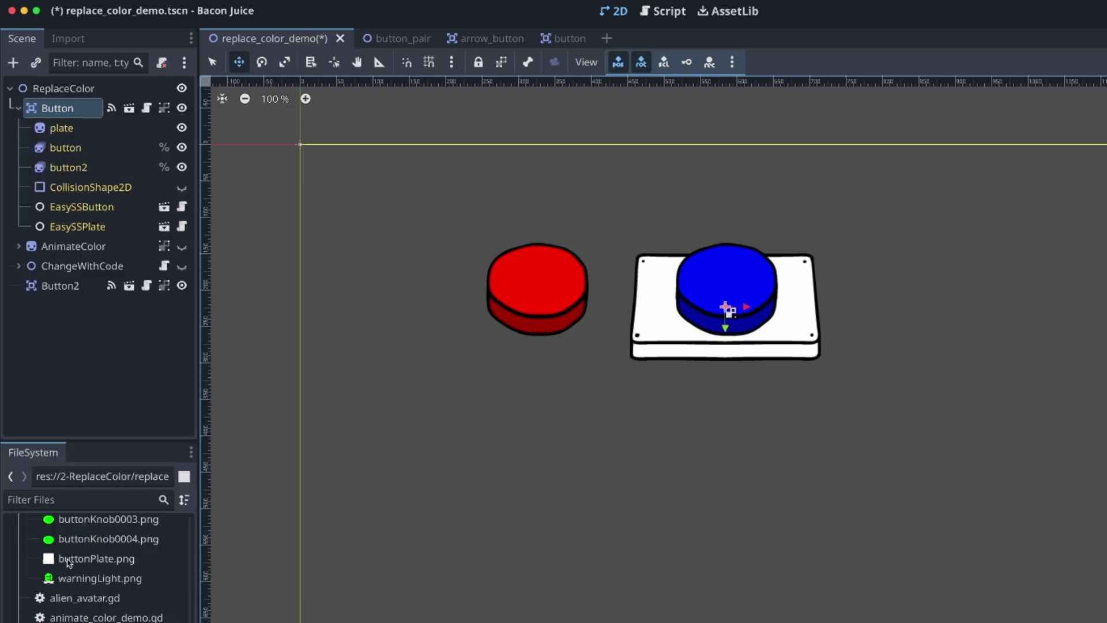
{"action": "left_click", "coordinate": [55, 148]}
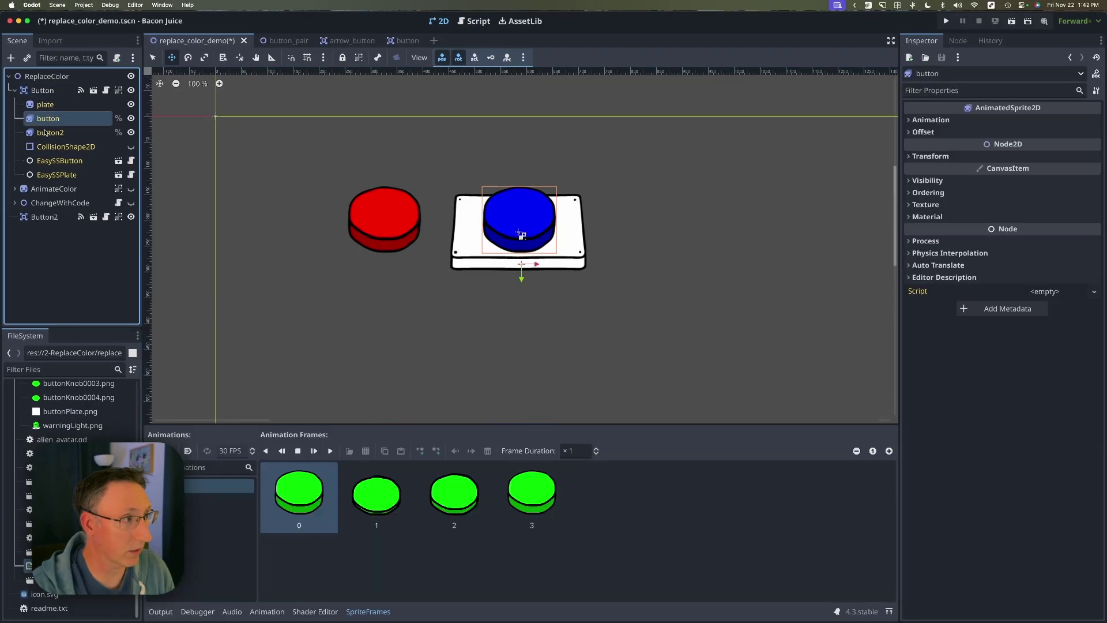
{"action": "left_click", "coordinate": [917, 218]}
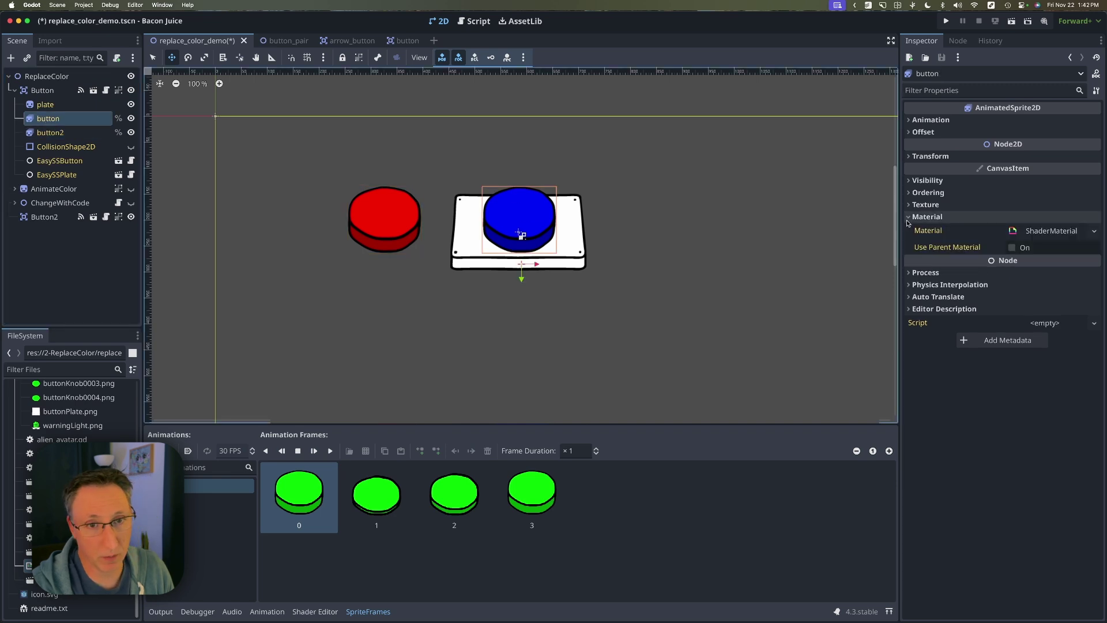
{"action": "left_click", "coordinate": [1075, 232]}
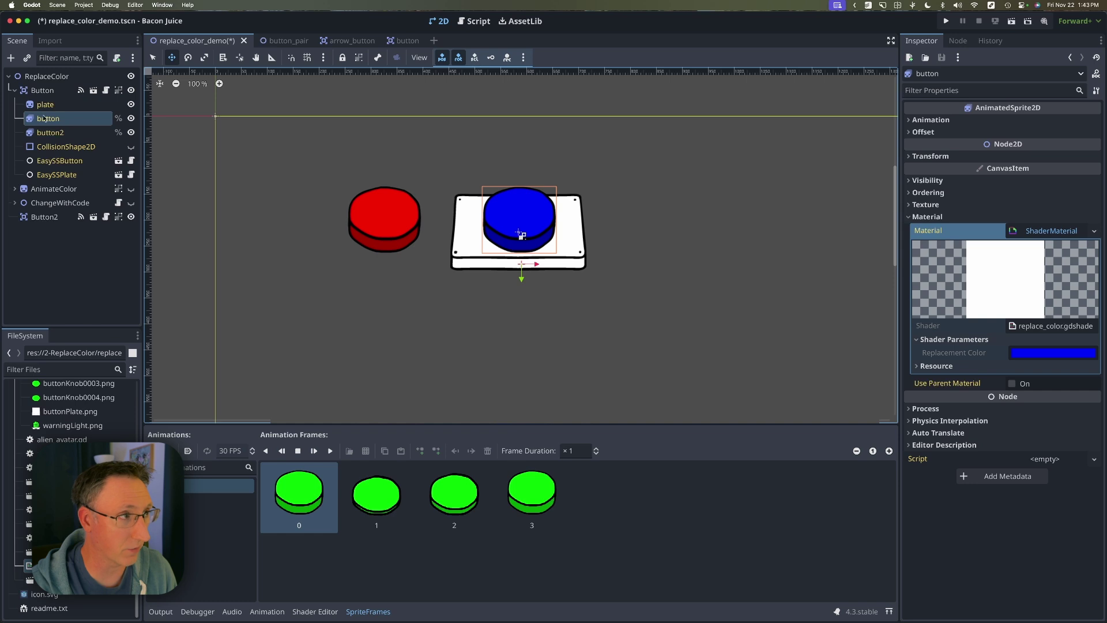
Tick Local to Scene on the blue and red knob materials, then save replace_color_demo
{"action": "left_click", "coordinate": [73, 128]}
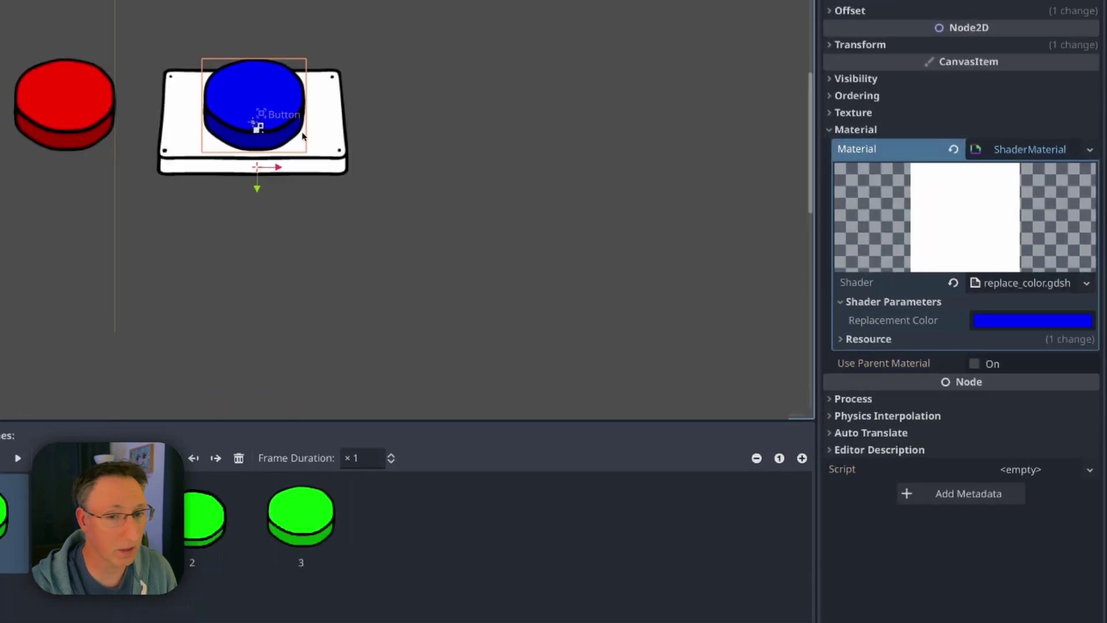
{"action": "left_click", "coordinate": [840, 341]}
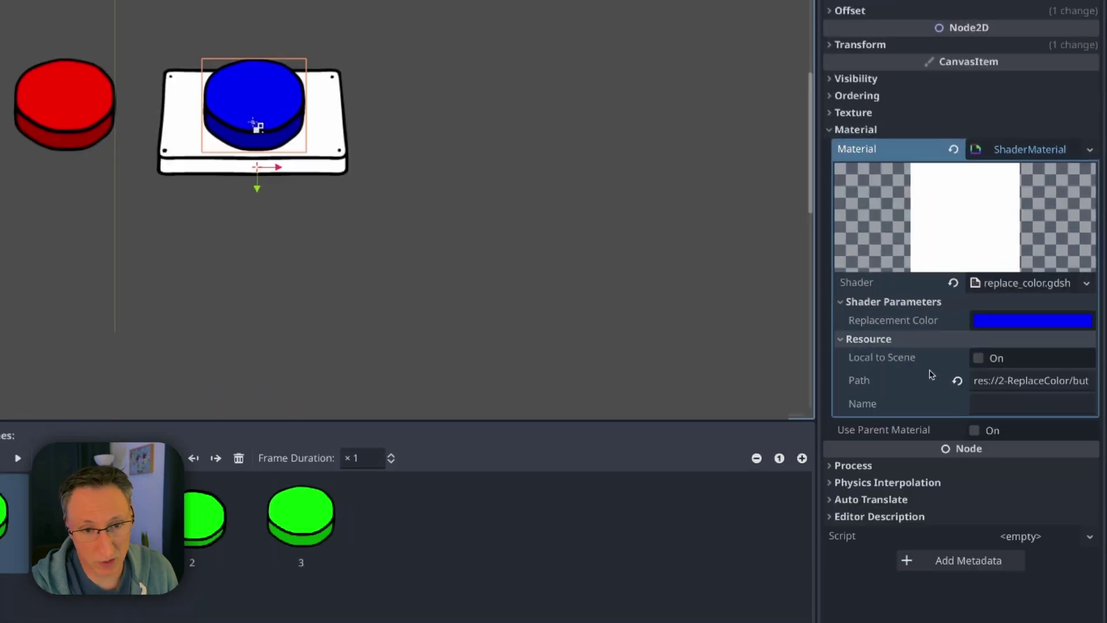
{"action": "left_click", "coordinate": [978, 359]}
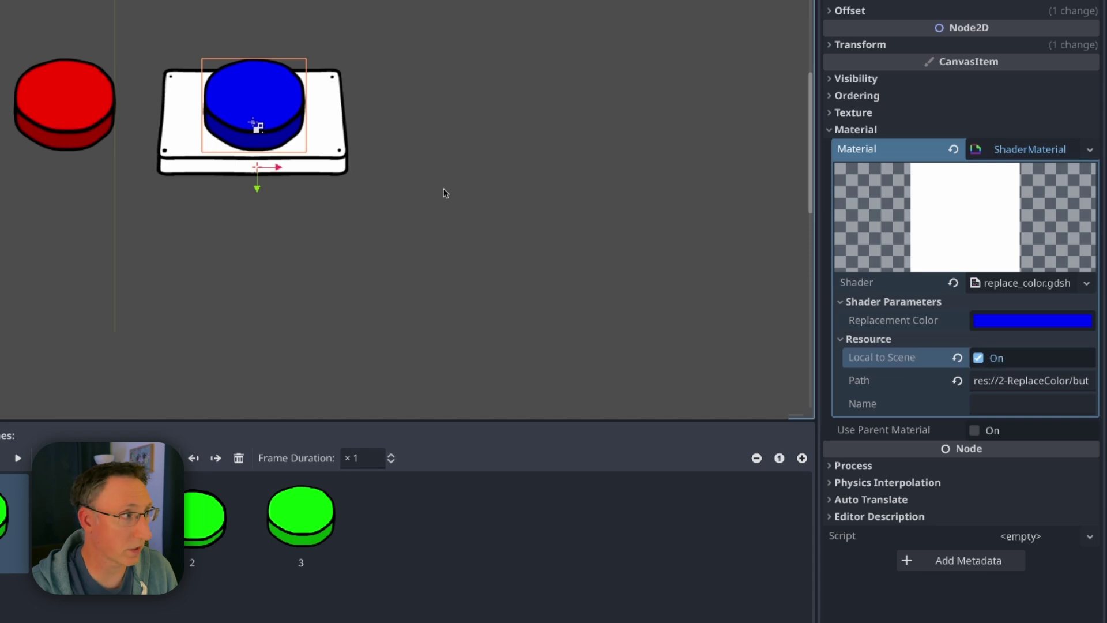
{"action": "left_click", "coordinate": [65, 104]}
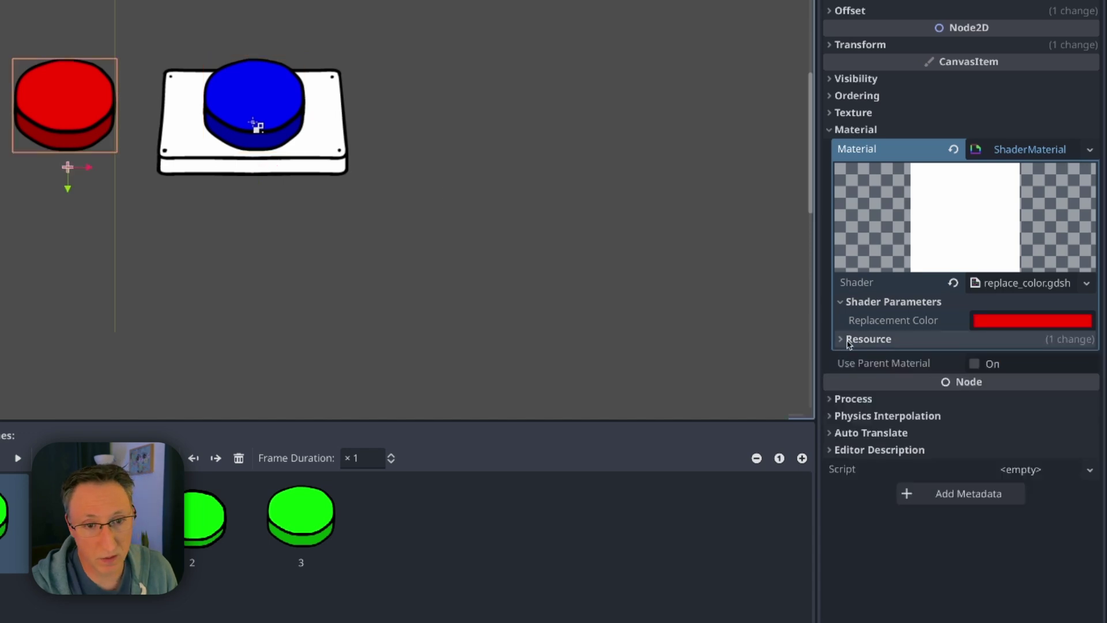
{"action": "left_click", "coordinate": [840, 341]}
{"action": "left_click", "coordinate": [978, 358]}
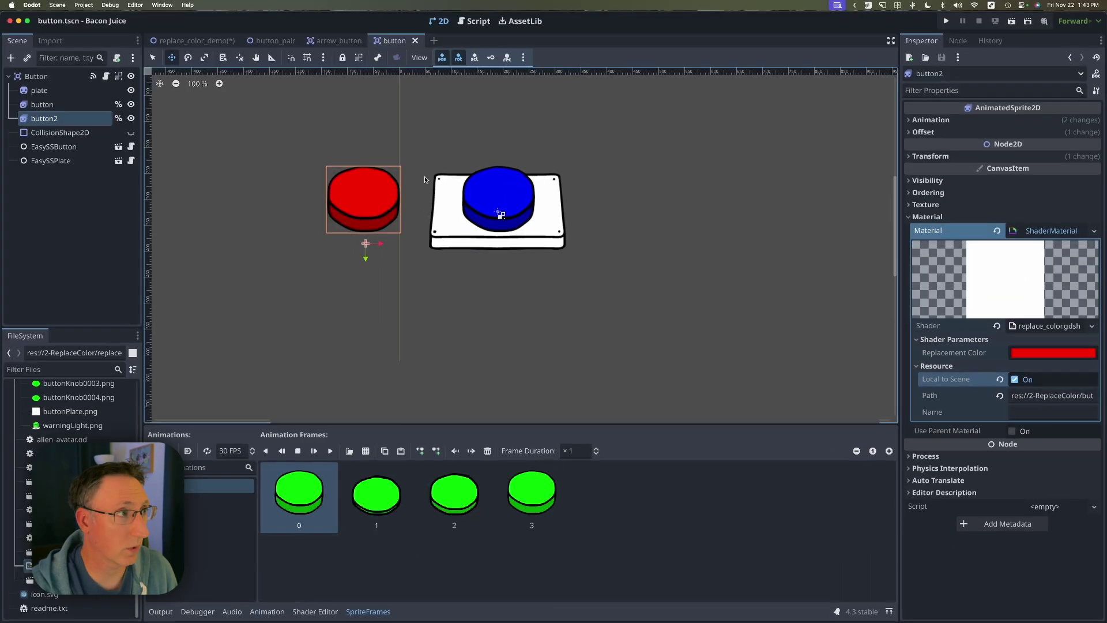
{"action": "left_click", "coordinate": [190, 40]}
{"action": "key", "text": "ctrl+s"}
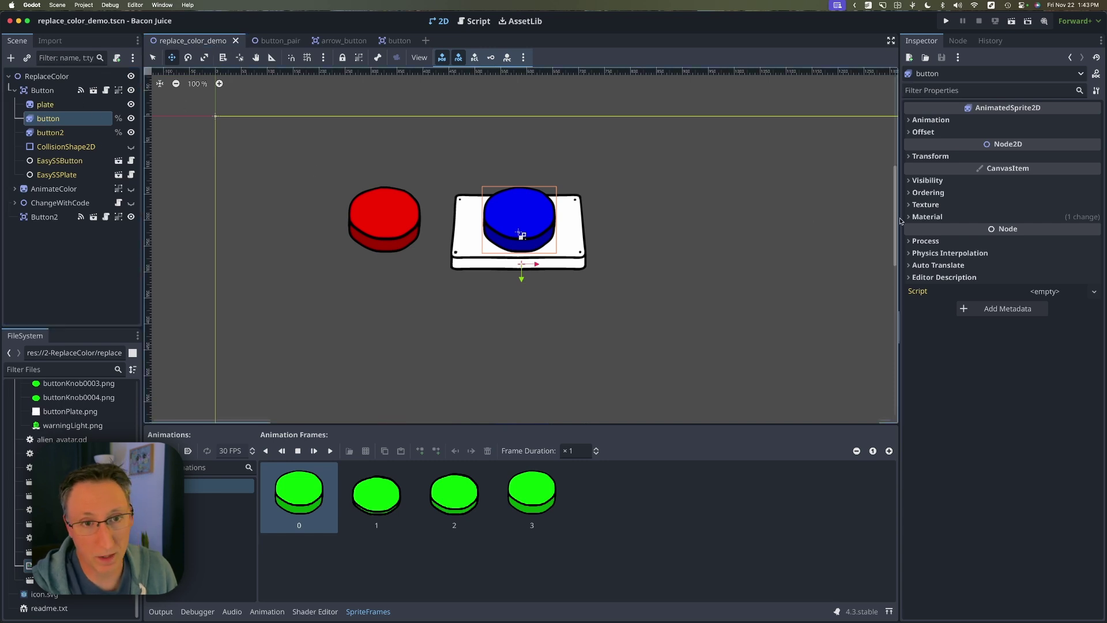
Shift the plate knob's Replacement Color hue from blue to green in replace_color_demo
{"action": "left_click", "coordinate": [927, 216]}
{"action": "left_click", "coordinate": [1044, 231]}
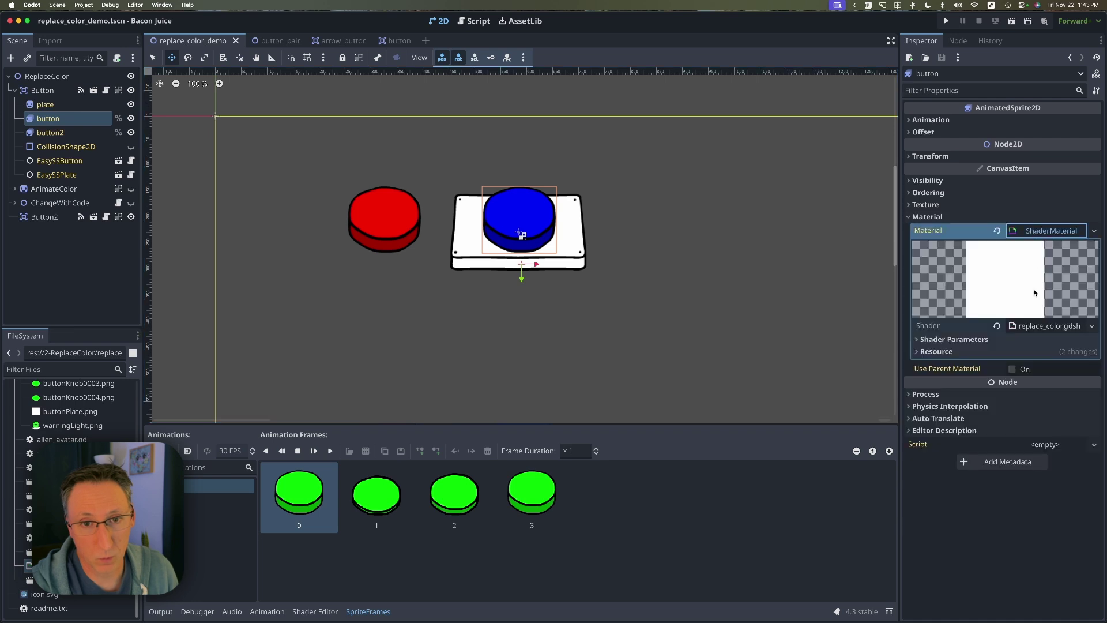
{"action": "left_click", "coordinate": [1023, 339]}
{"action": "left_click", "coordinate": [1026, 352]}
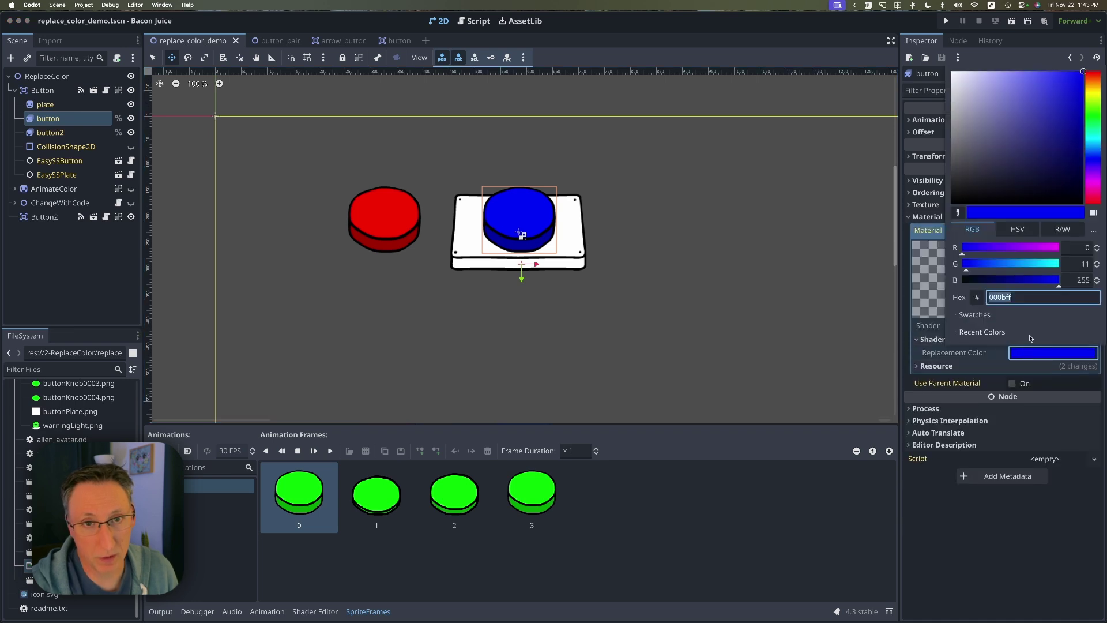
{"action": "left_click_drag", "start_coordinate": [1082, 138], "coordinate": [1084, 109]}
{"action": "left_click", "coordinate": [52, 93]}
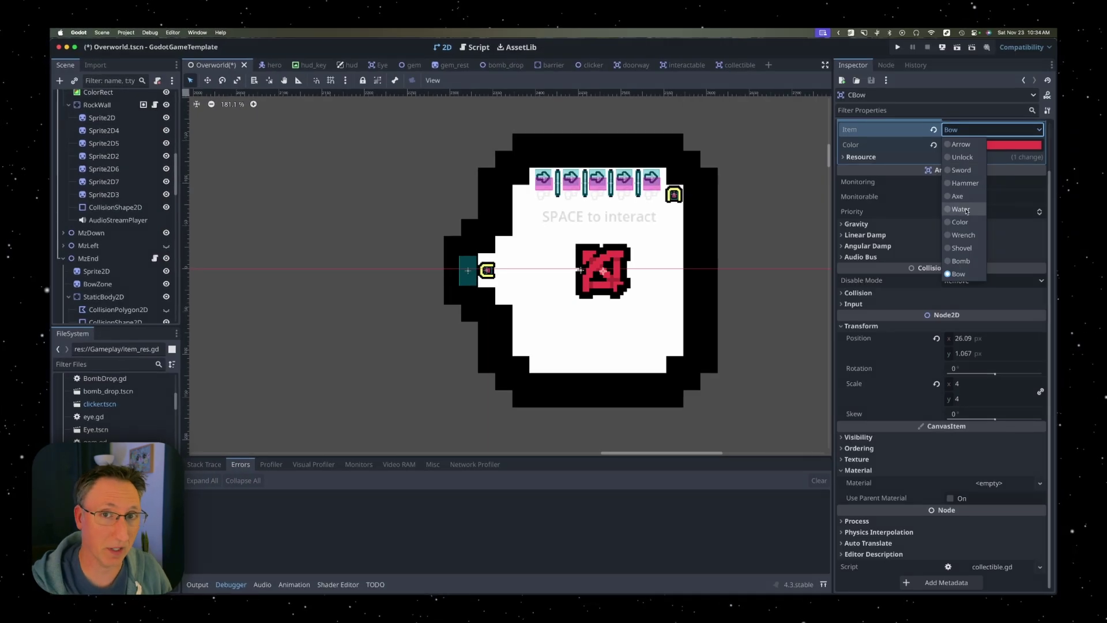
{"action": "left_click", "coordinate": [975, 147]}
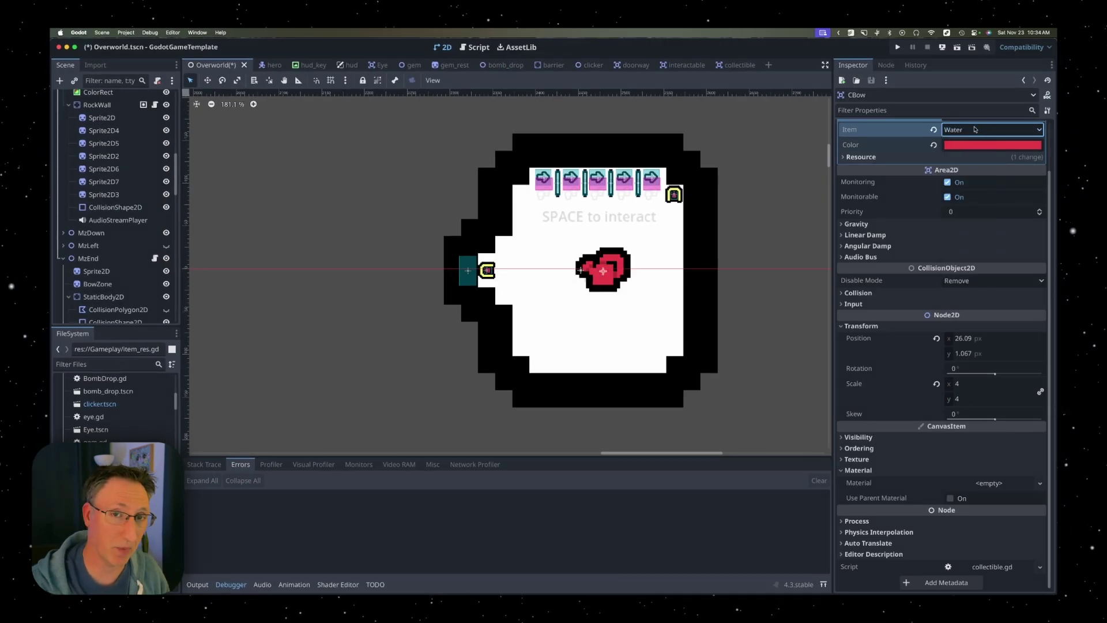
{"action": "left_click", "coordinate": [977, 129]}
{"action": "left_click", "coordinate": [960, 183]}
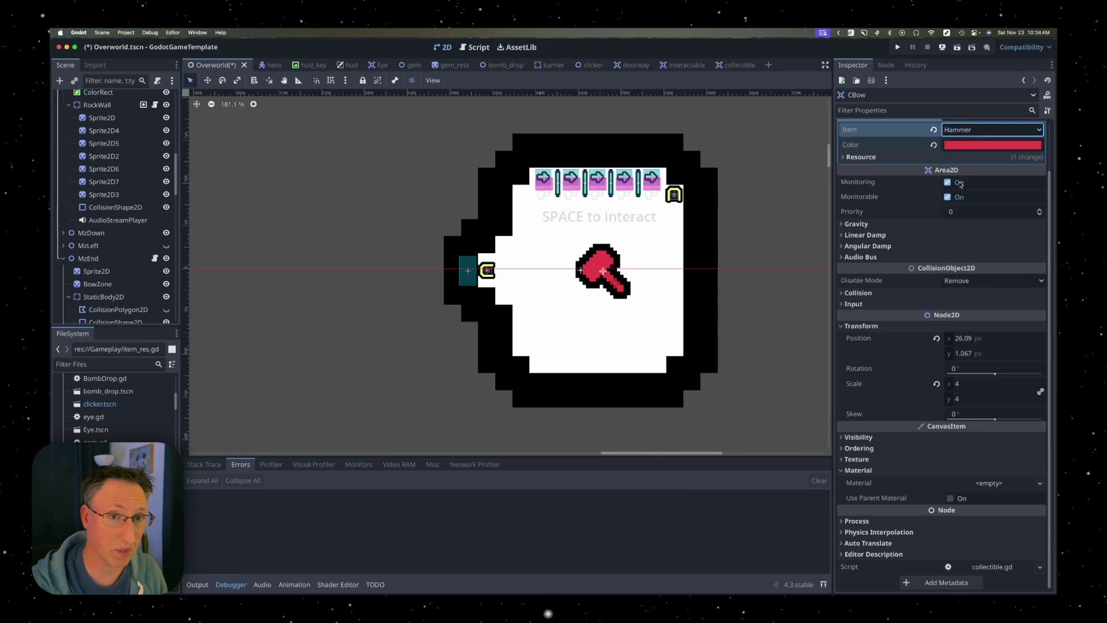
{"action": "left_click", "coordinate": [977, 129]}
{"action": "left_click", "coordinate": [964, 151]}
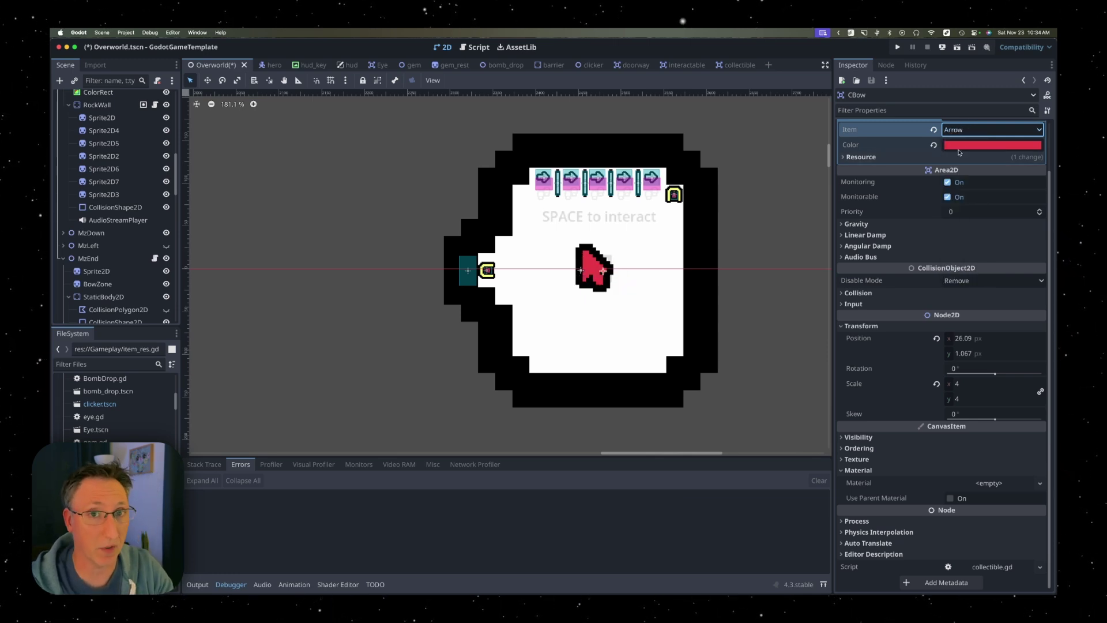
{"action": "left_click", "coordinate": [961, 147]}
{"action": "left_click", "coordinate": [945, 208]}
{"action": "left_click_drag", "start_coordinate": [945, 208], "coordinate": [936, 195]}
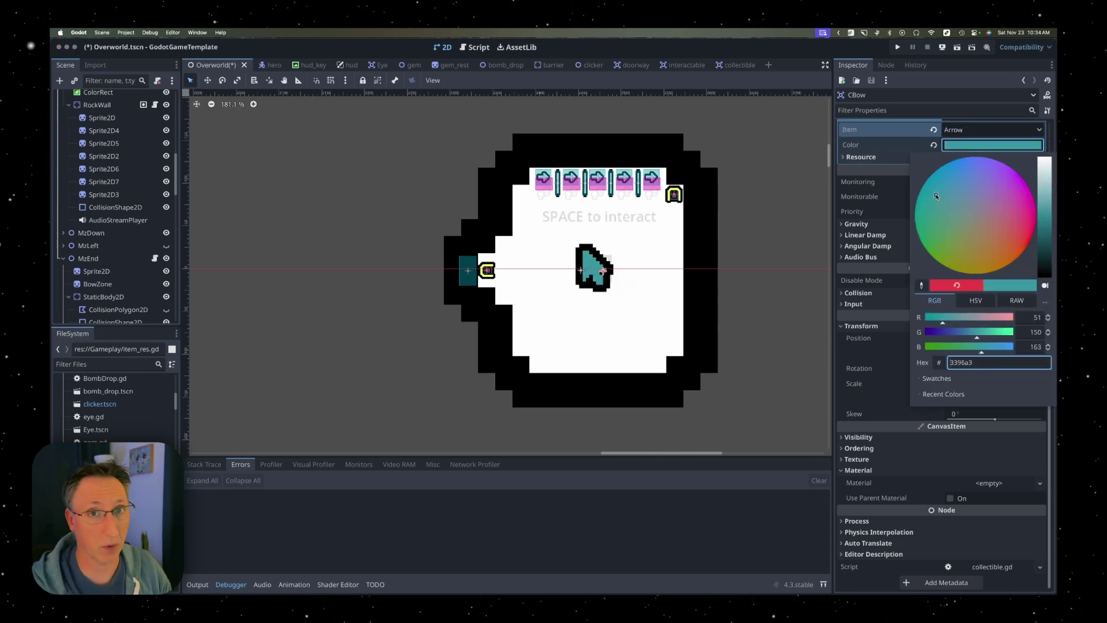
{"action": "left_click", "coordinate": [1000, 254]}
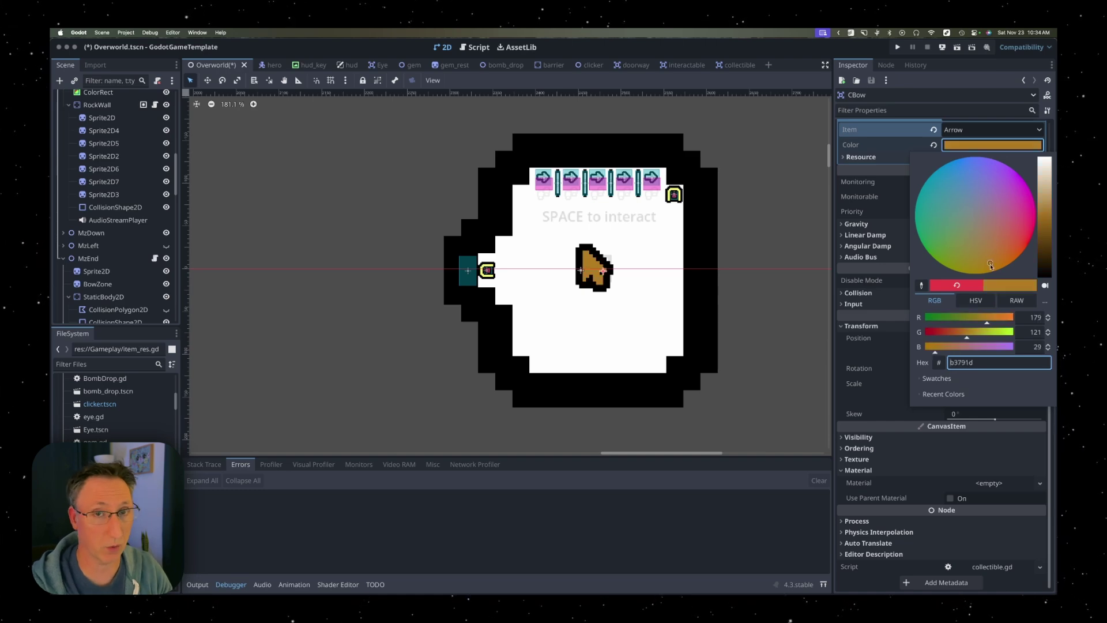
{"action": "left_click", "coordinate": [989, 171]}
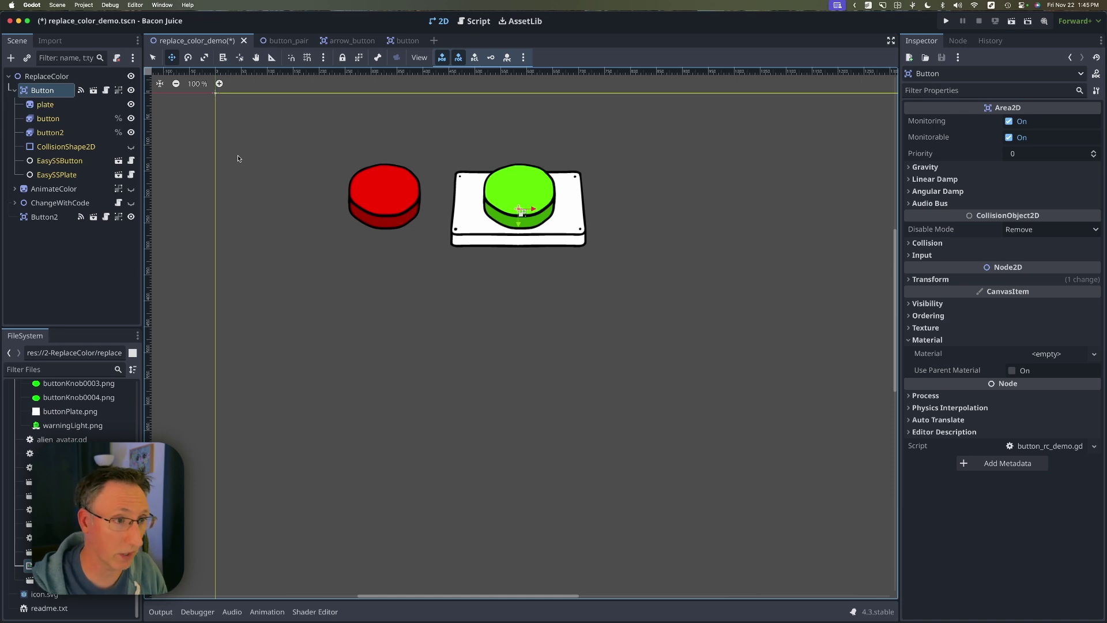
Select the AnimateColor warning light after a look at its AnimationPlayer timeline
{"action": "left_click", "coordinate": [61, 192]}
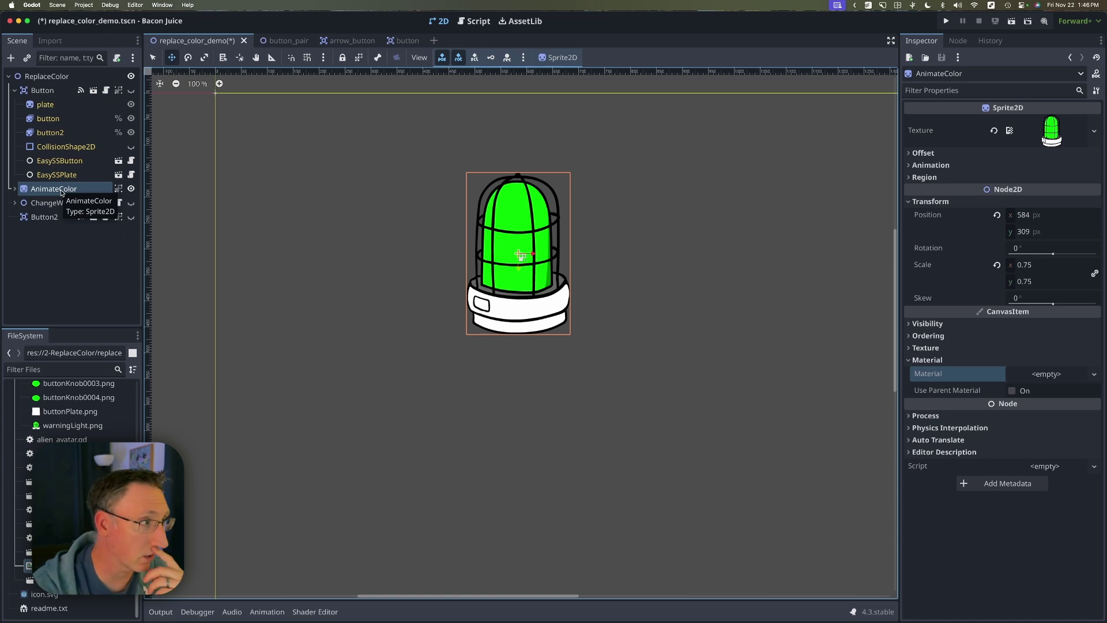
{"action": "left_click", "coordinate": [16, 189]}
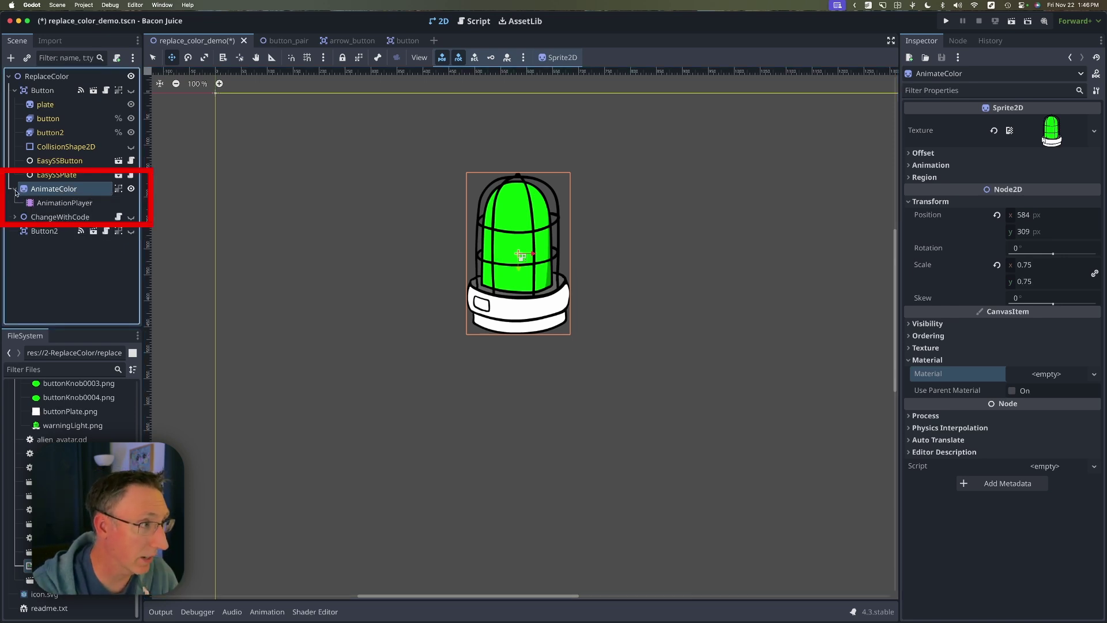
{"action": "left_click", "coordinate": [62, 204]}
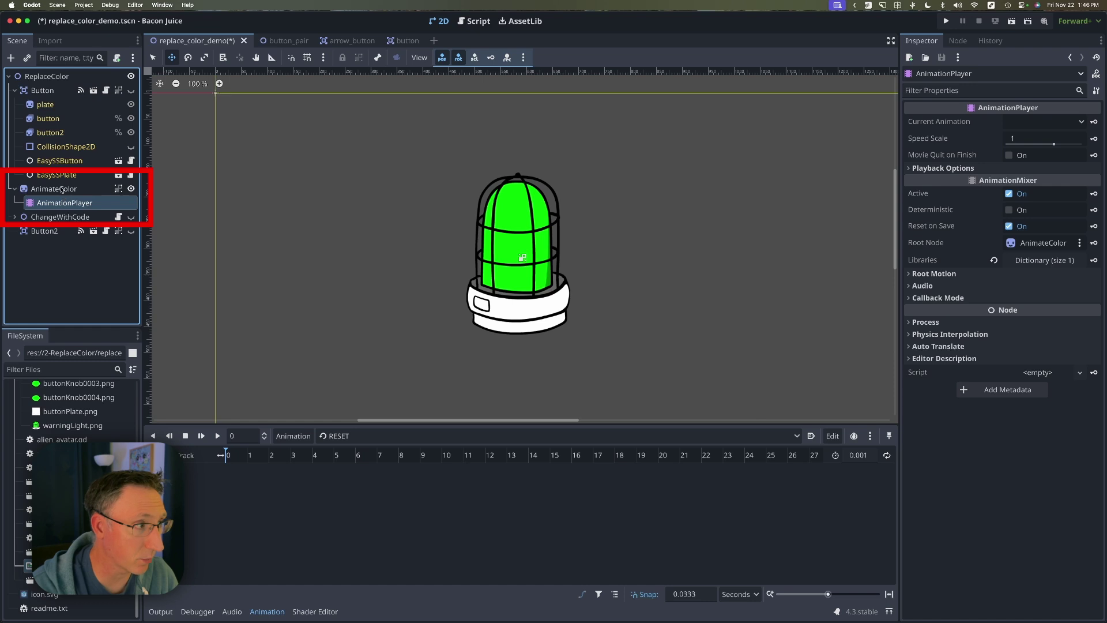
{"action": "left_click", "coordinate": [61, 190]}
Give AnimateColor a new ShaderMaterial that uses replace_color.gdshader
{"action": "left_click", "coordinate": [1039, 374]}
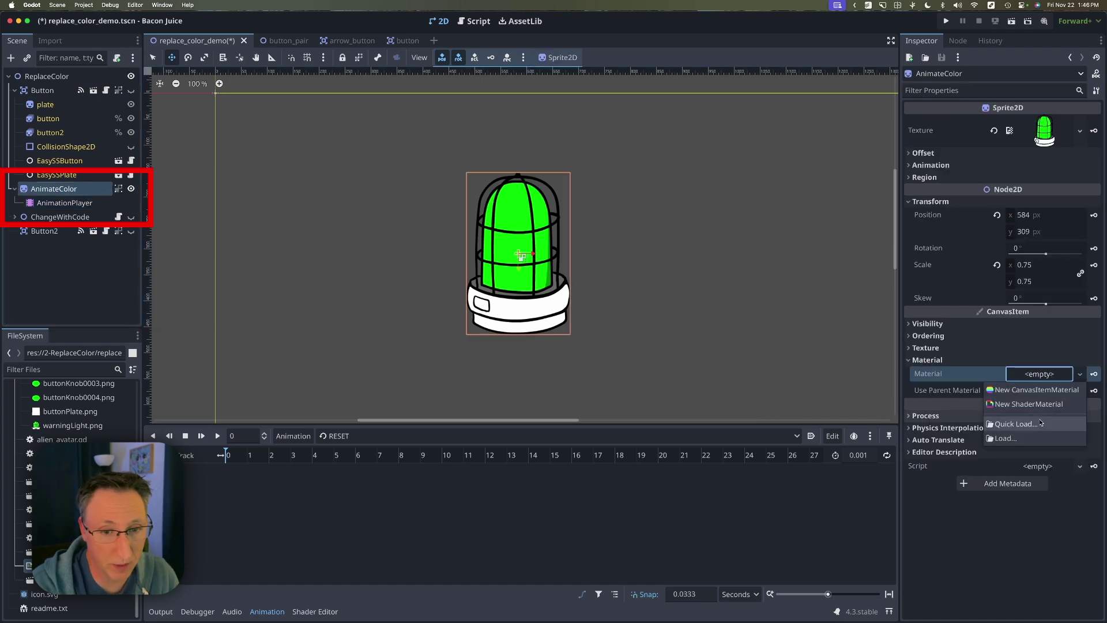
{"action": "left_click", "coordinate": [1024, 404]}
{"action": "left_click", "coordinate": [1035, 487]}
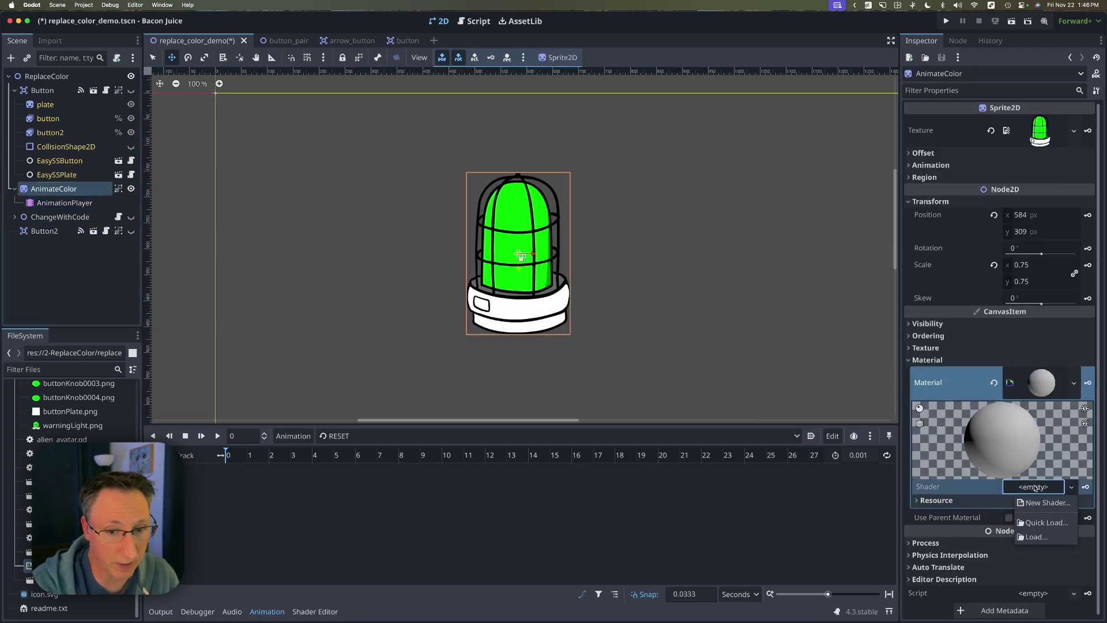
{"action": "left_click", "coordinate": [1043, 523]}
{"action": "key", "text": "Return"}
Set the shader's Replacement Color to bright magenta ff00e3
{"action": "left_click", "coordinate": [919, 501]}
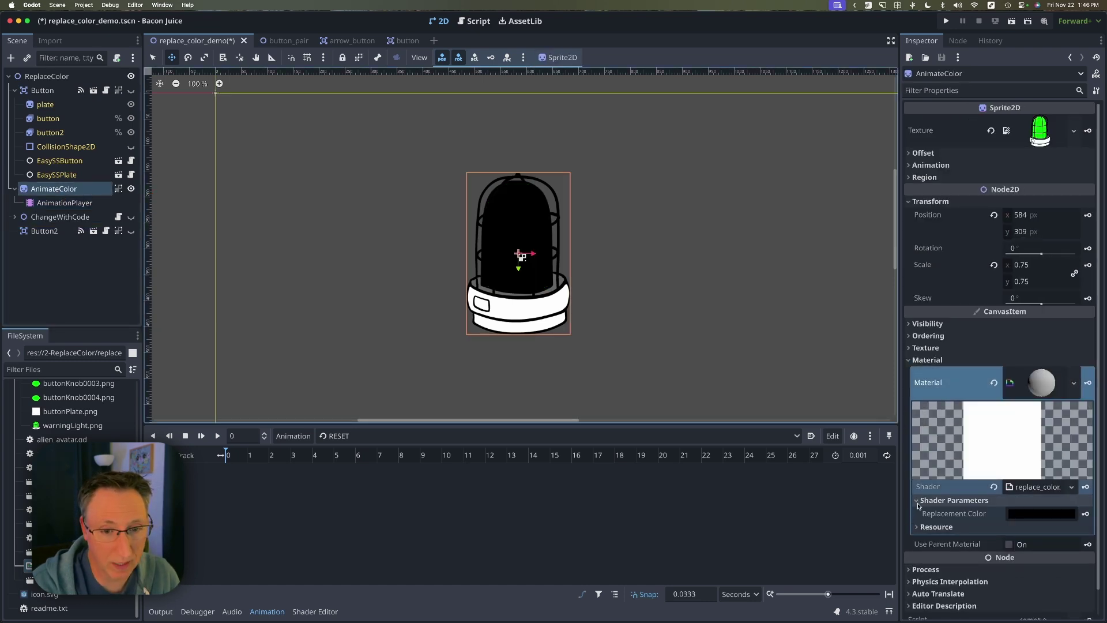
{"action": "left_click", "coordinate": [1040, 513]}
{"action": "left_click", "coordinate": [1092, 349]}
{"action": "mouse_move", "coordinate": [1063, 336]}
{"action": "left_mouse_down"}
{"action": "mouse_move", "coordinate": [1056, 322]}
{"action": "mouse_move", "coordinate": [1105, 189]}
{"action": "left_mouse_up"}
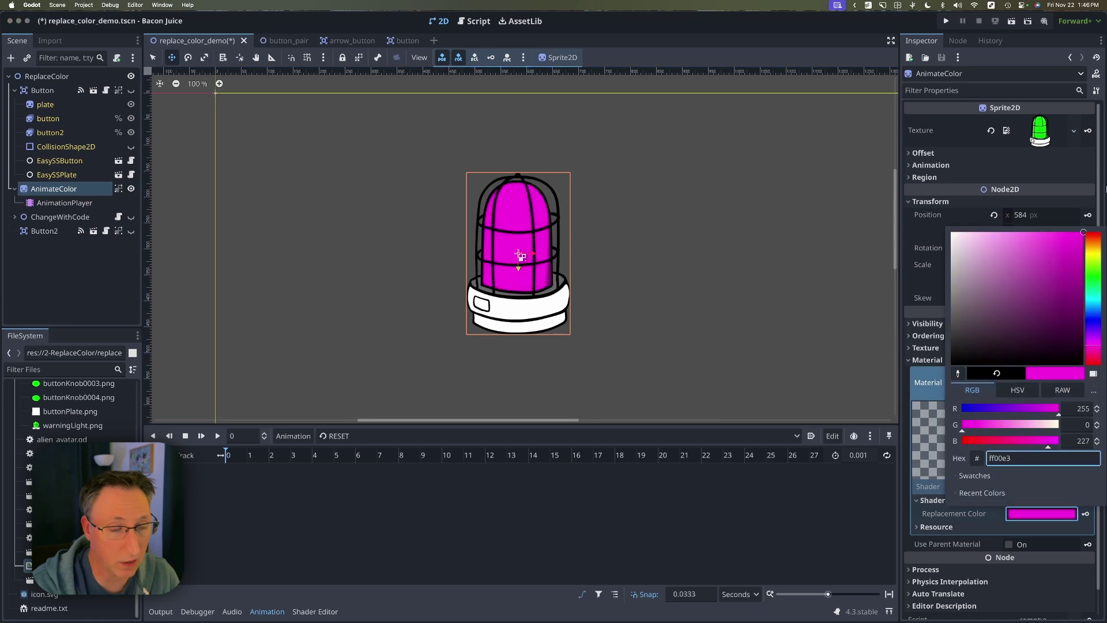
{"action": "left_click", "coordinate": [610, 256]}
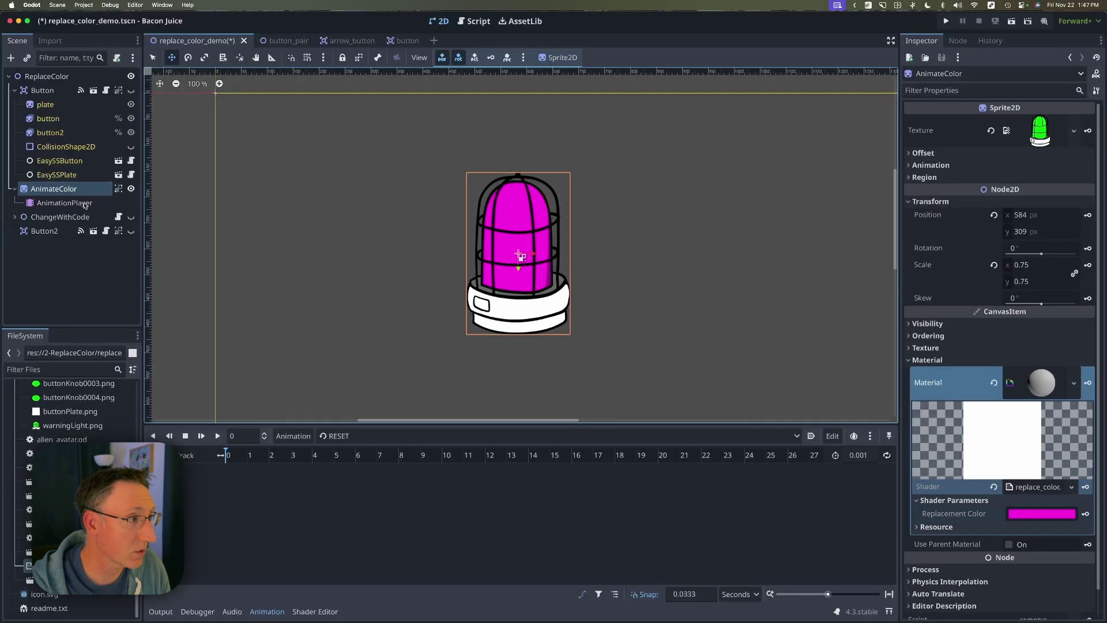
Create a new animation named 'flash' on the warning light's AnimationPlayer
{"action": "left_click", "coordinate": [70, 203]}
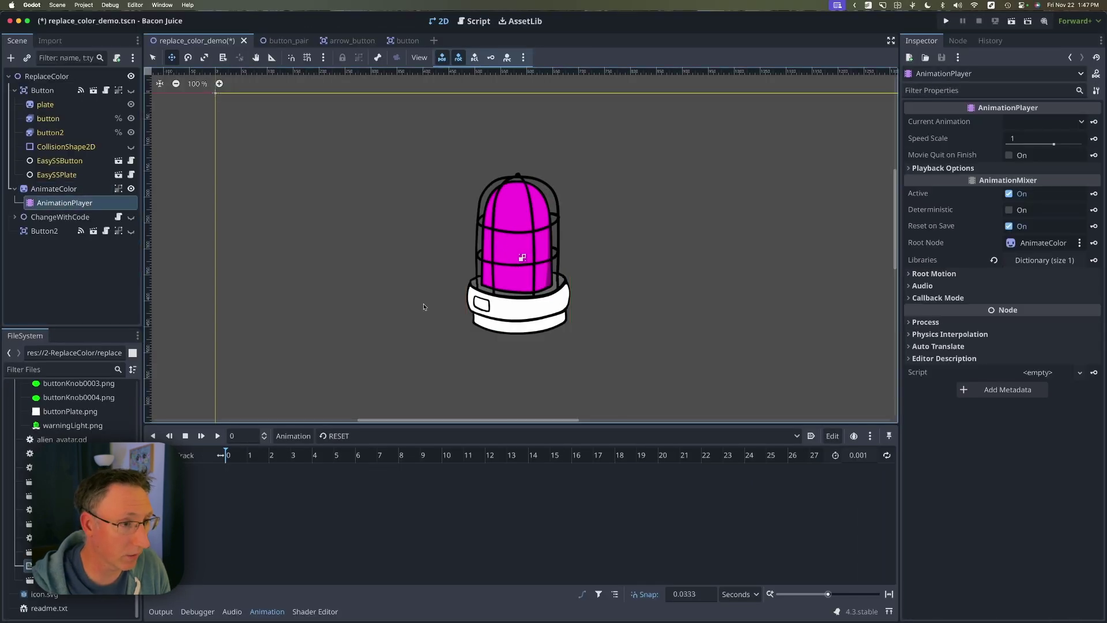
{"action": "left_click", "coordinate": [293, 436]}
{"action": "left_click", "coordinate": [298, 455]}
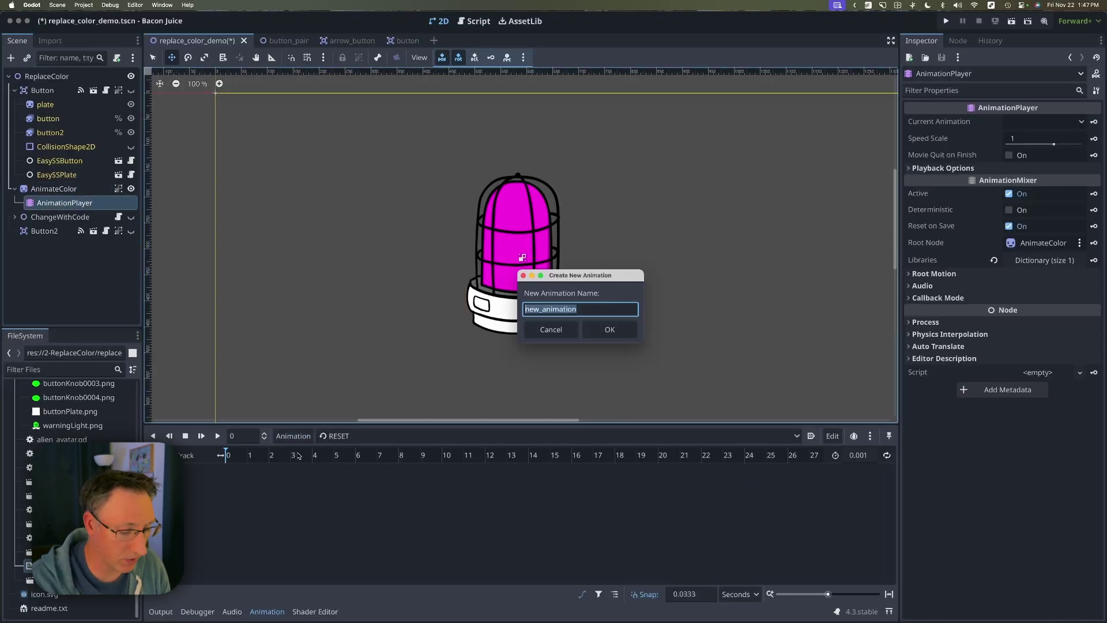
{"action": "type", "text": "flash"}
{"action": "key", "text": "Return"}
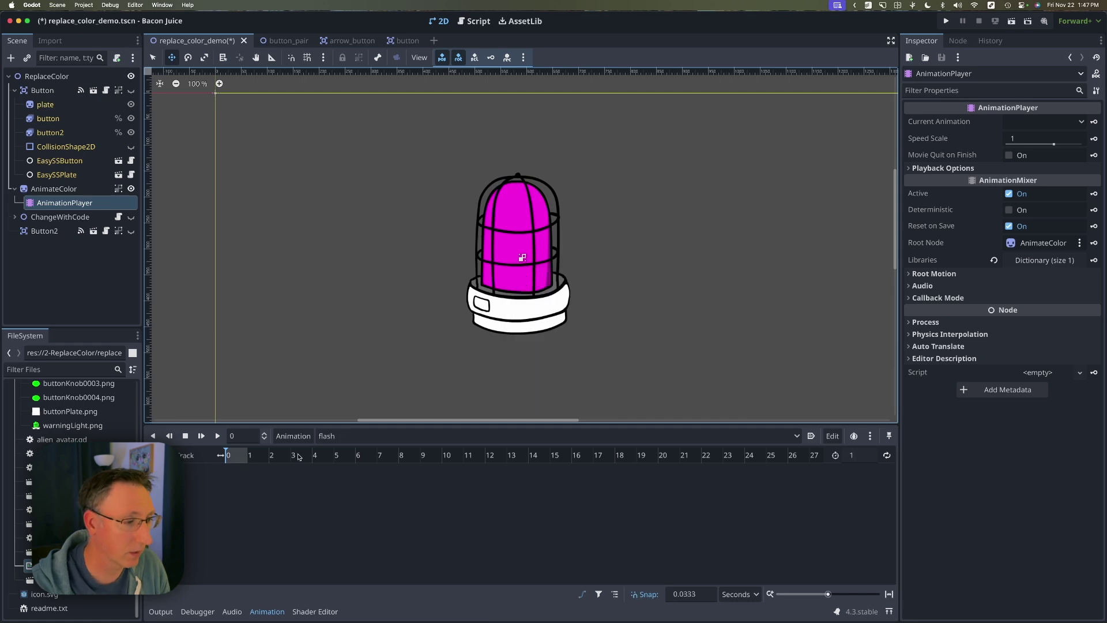
Set the flash animation length to 5 seconds and reselect the AnimateColor sprite
{"action": "left_click", "coordinate": [859, 455]}
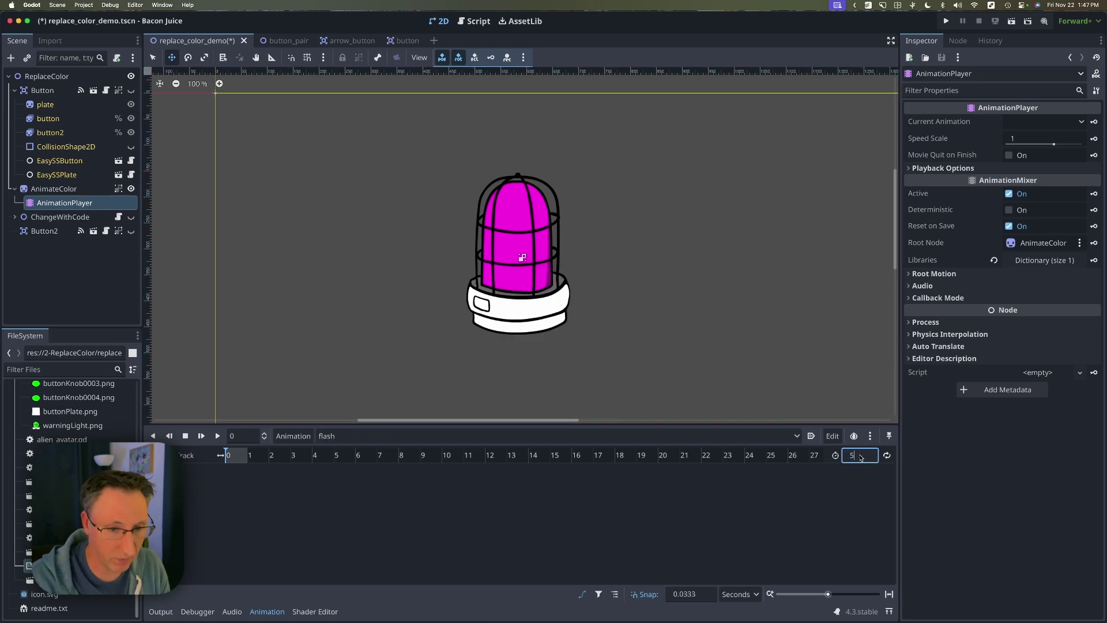
{"action": "key", "text": "Return"}
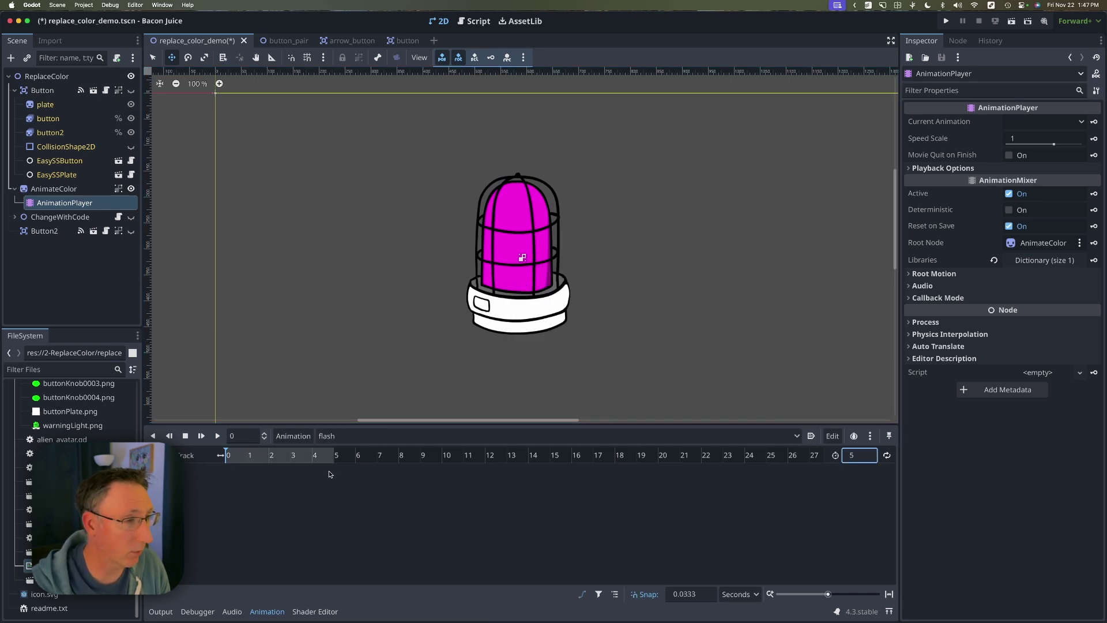
{"action": "left_click", "coordinate": [47, 190]}
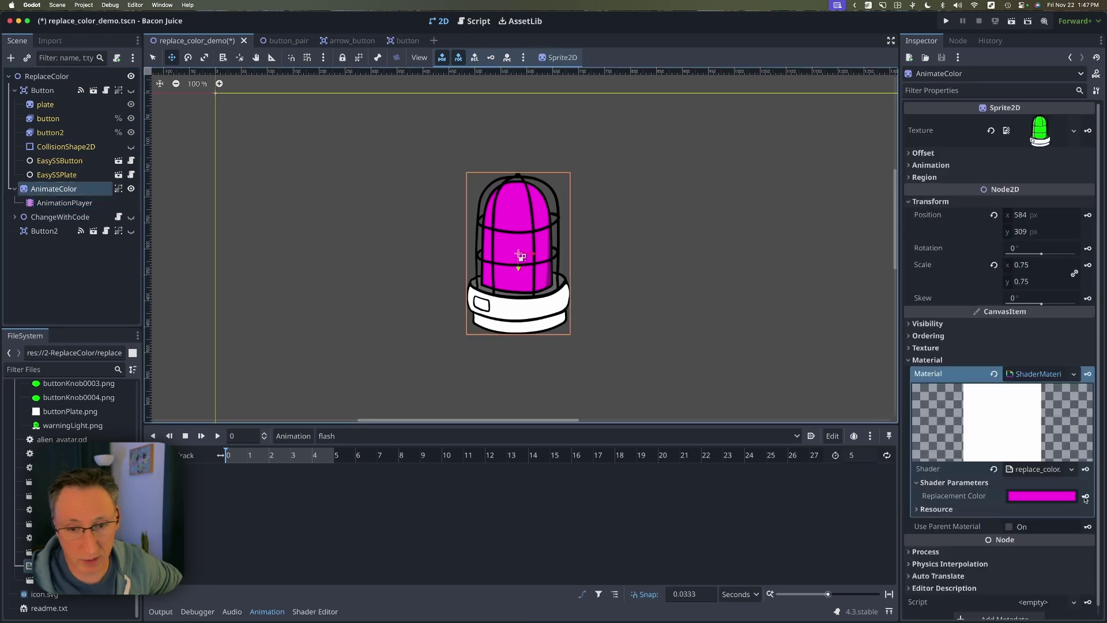
Key the magenta Replacement Color at 0 and 5 seconds on a new replacement_color track
{"action": "left_click", "coordinate": [1085, 497]}
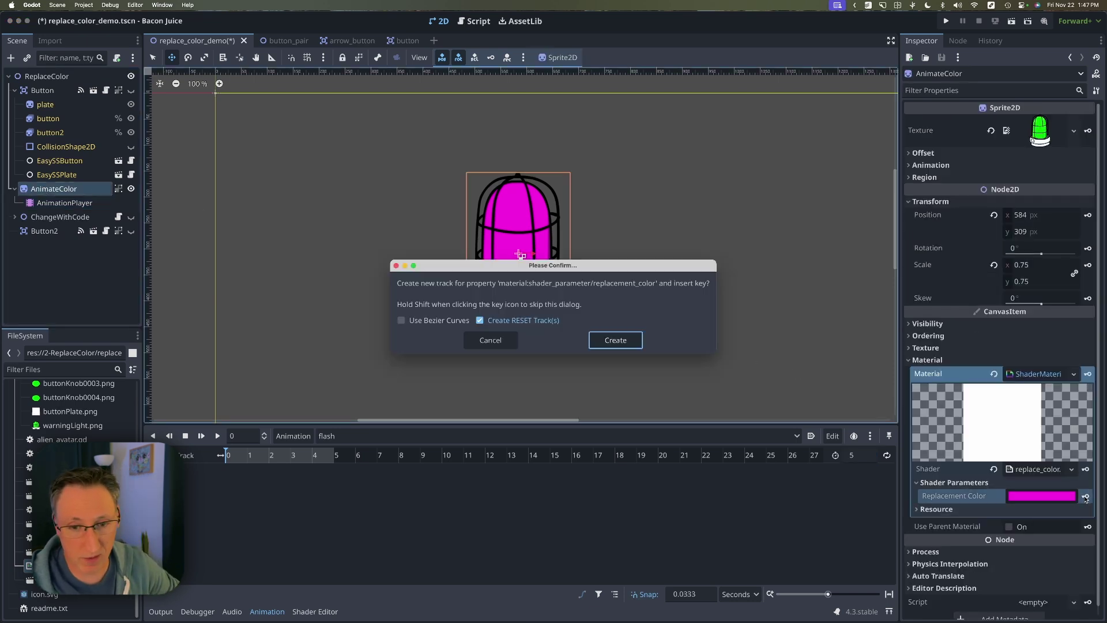
{"action": "left_click", "coordinate": [616, 341]}
{"action": "left_click_drag", "start_coordinate": [321, 455], "coordinate": [350, 460]}
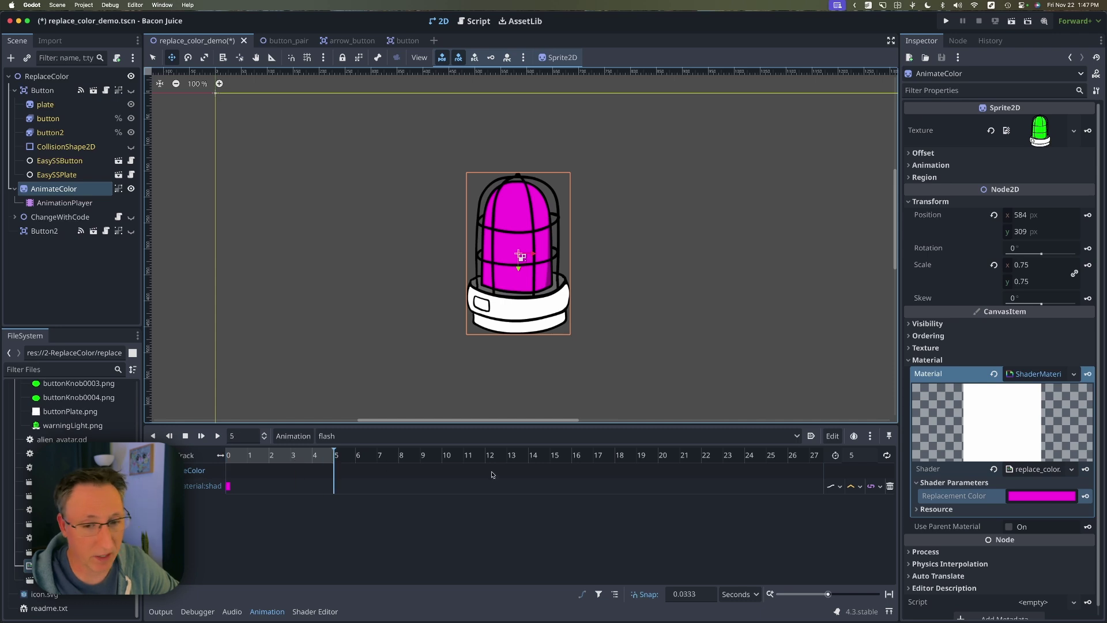
{"action": "left_click", "coordinate": [1085, 497]}
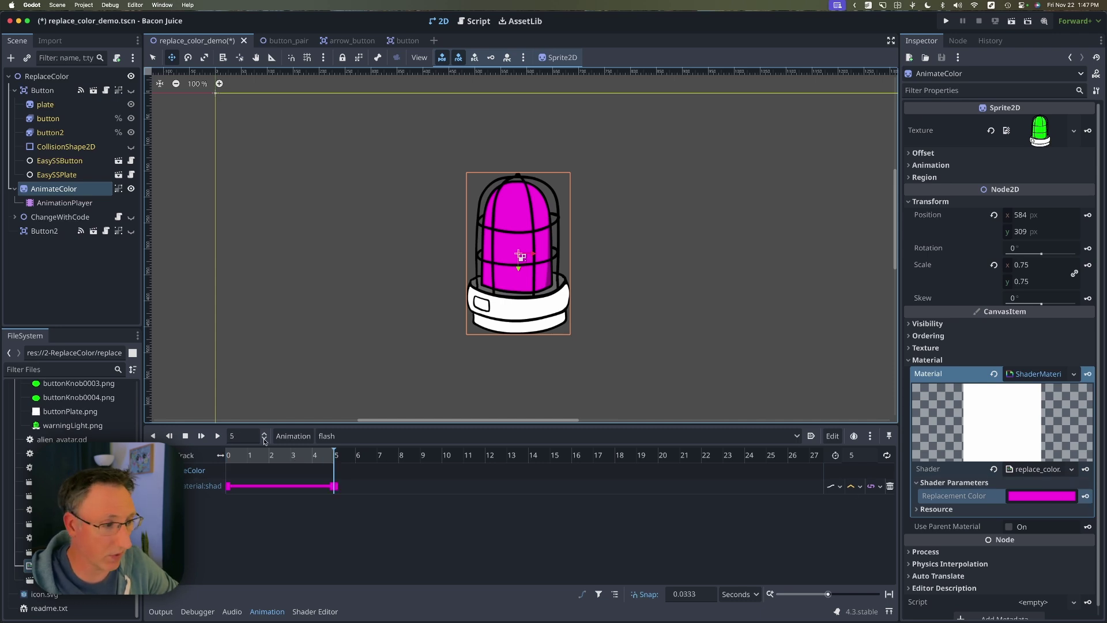
Key Replacement Color as dark purple 54004b at 2.5 seconds, then play the animation
{"action": "left_click", "coordinate": [281, 455]}
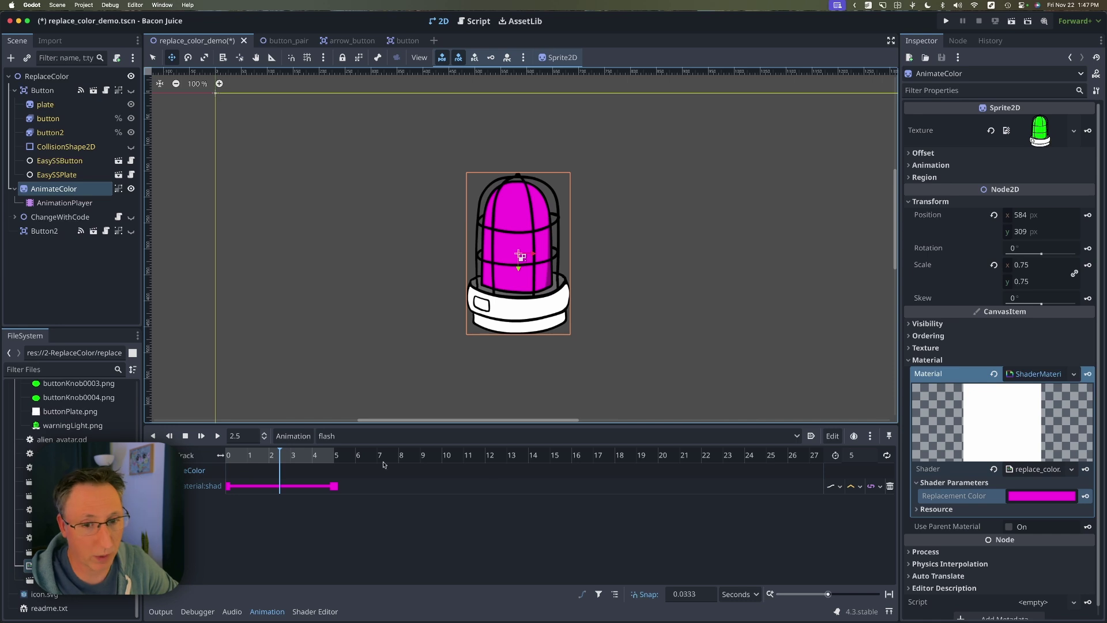
{"action": "left_click", "coordinate": [1035, 495]}
{"action": "left_click_drag", "start_coordinate": [1033, 257], "coordinate": [1089, 306]}
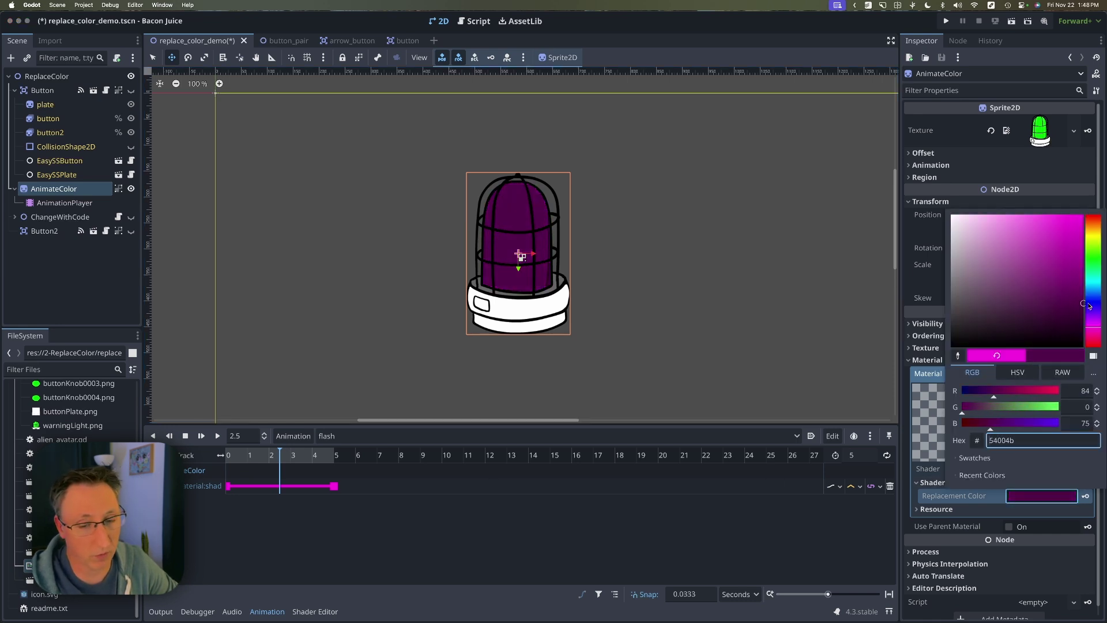
{"action": "left_click", "coordinate": [1086, 498]}
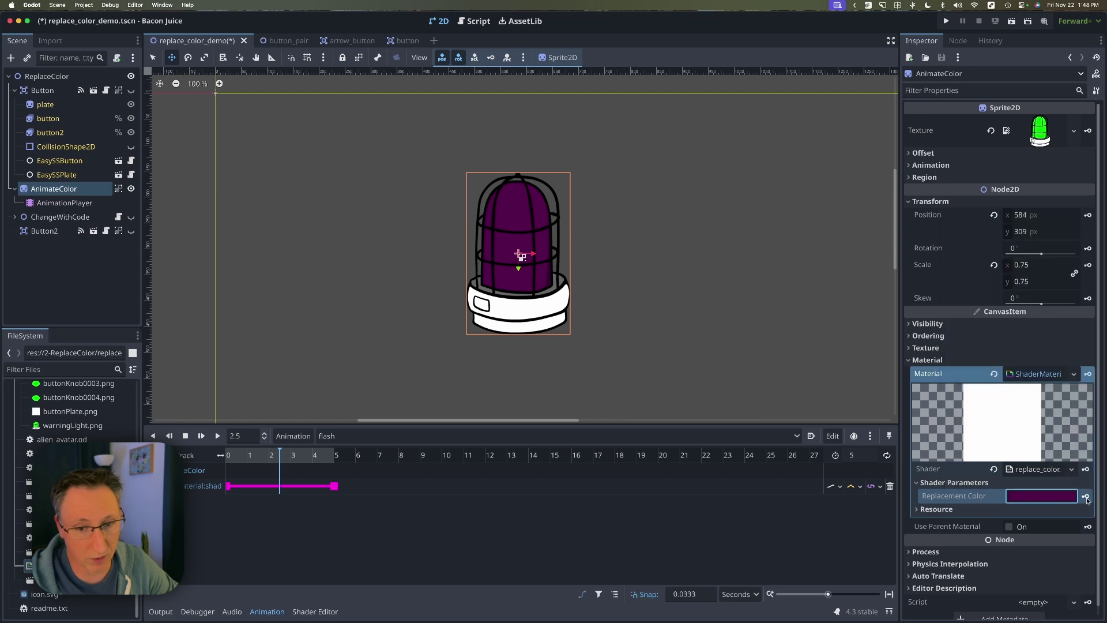
{"action": "key", "text": "d"}
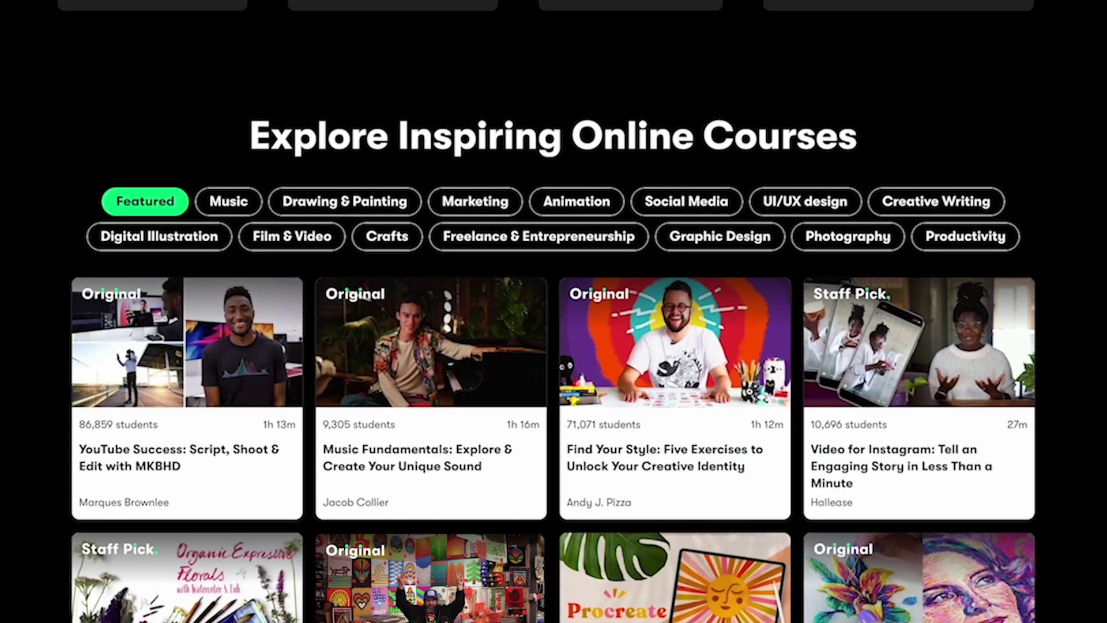
{"action": "scroll", "coordinate": [553, 311], "scroll_direction": "down", "scroll_amount": 1}
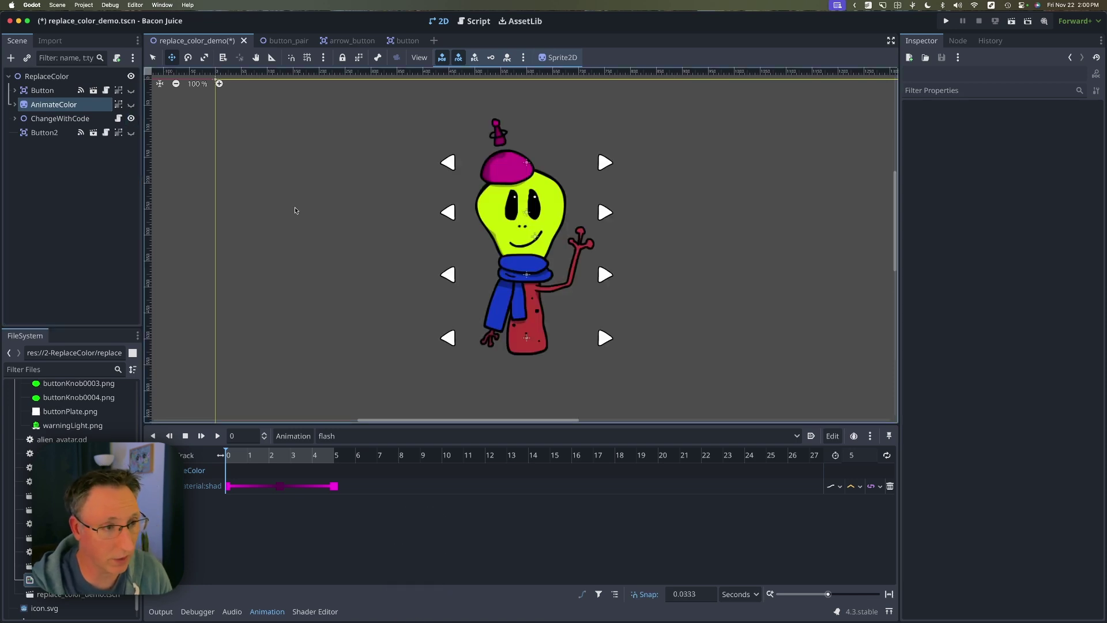
Run the alien avatar scene and cycle the scarf colour to green
{"action": "left_click", "coordinate": [1010, 21]}
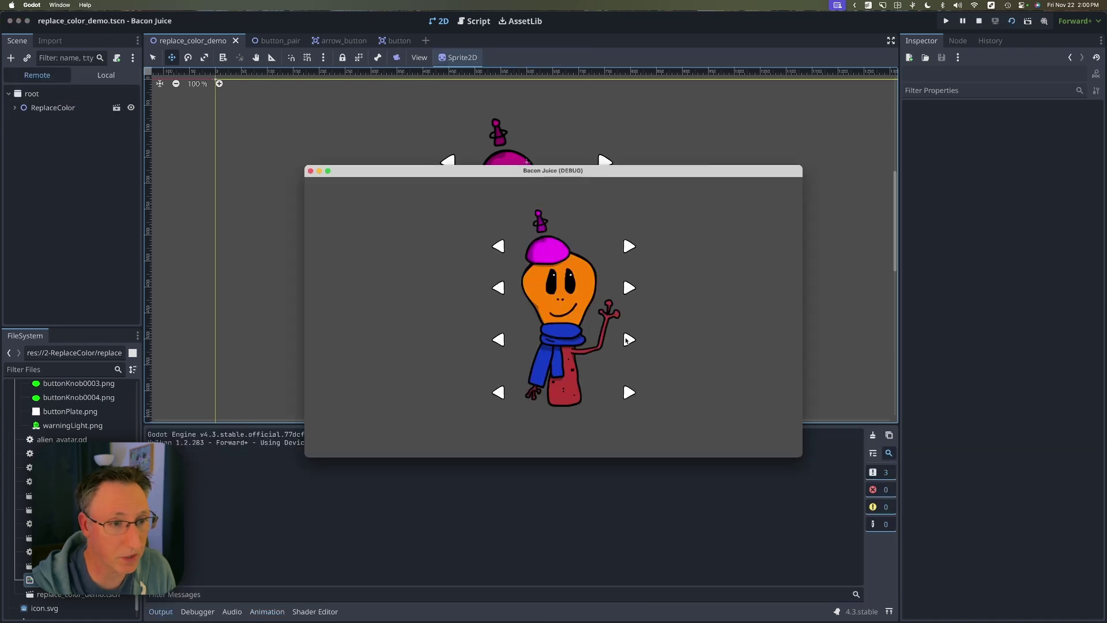
{"action": "left_click", "coordinate": [628, 340]}
{"action": "left_click", "coordinate": [500, 342]}
{"action": "left_click", "coordinate": [501, 343]}
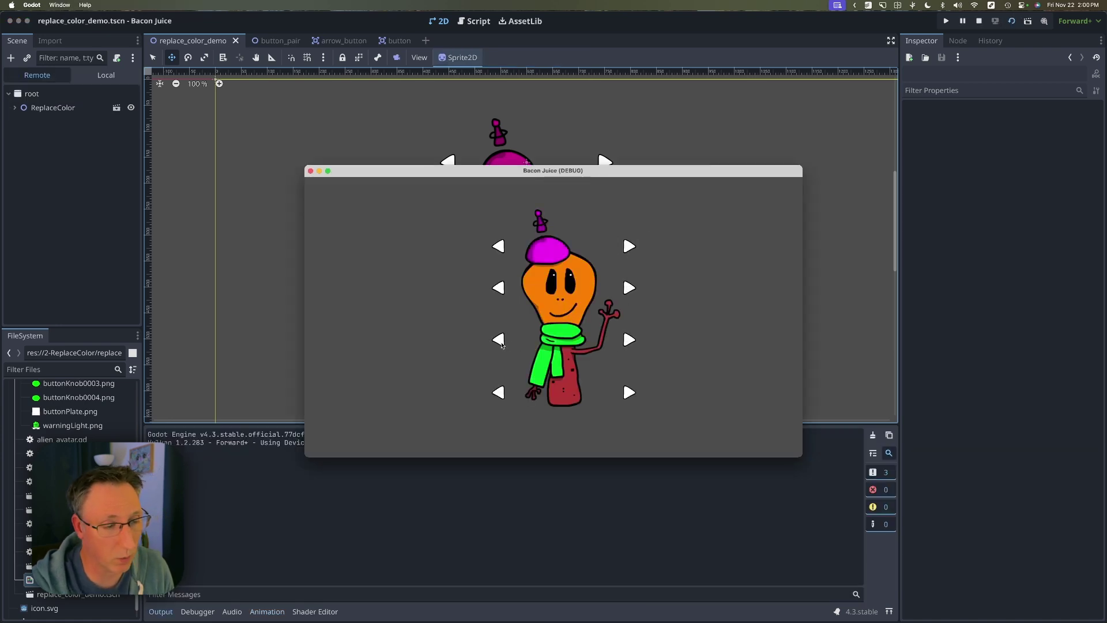
Cycle the alien's body colour through its options, ending on orange
{"action": "left_click", "coordinate": [501, 396]}
{"action": "left_click", "coordinate": [501, 394]}
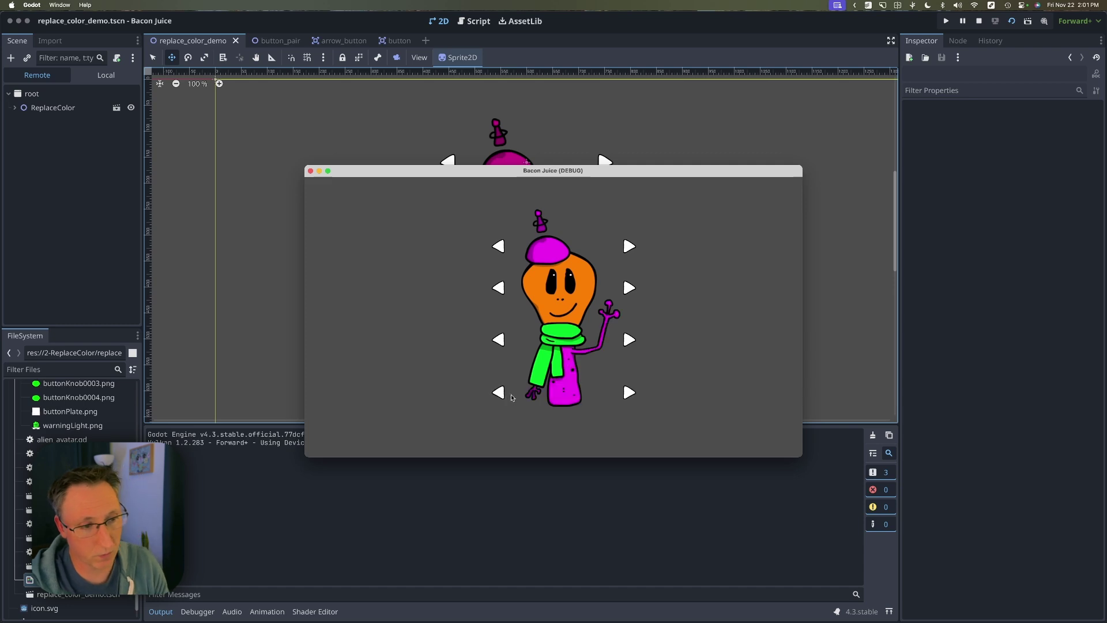
{"action": "left_click", "coordinate": [624, 393]}
{"action": "left_click", "coordinate": [624, 393]}
{"action": "left_click", "coordinate": [624, 393]}
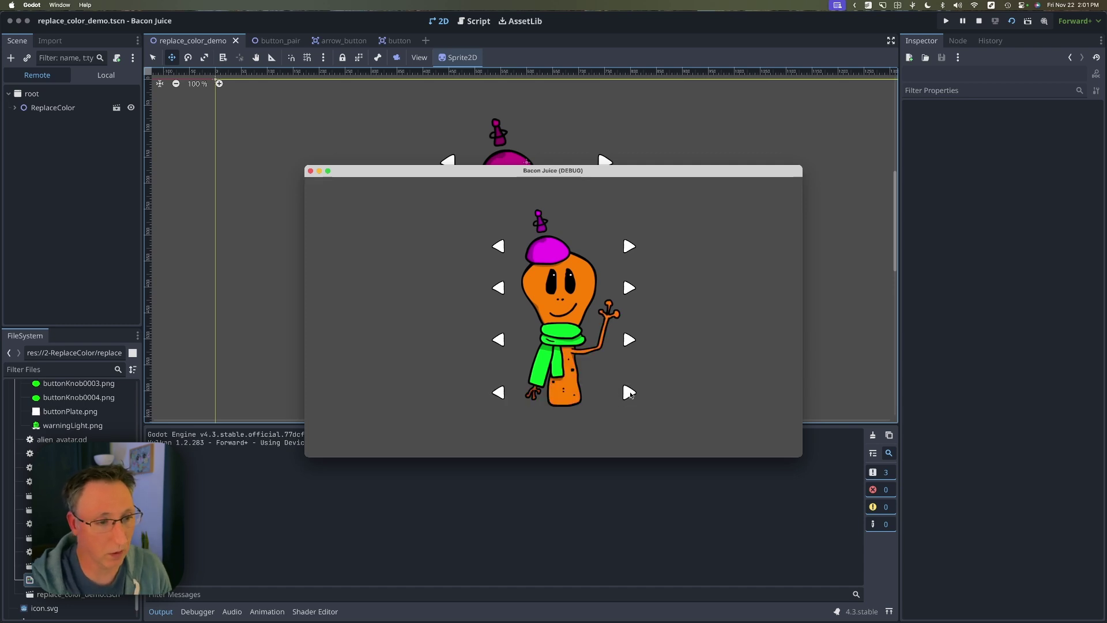
{"action": "left_click", "coordinate": [624, 394]}
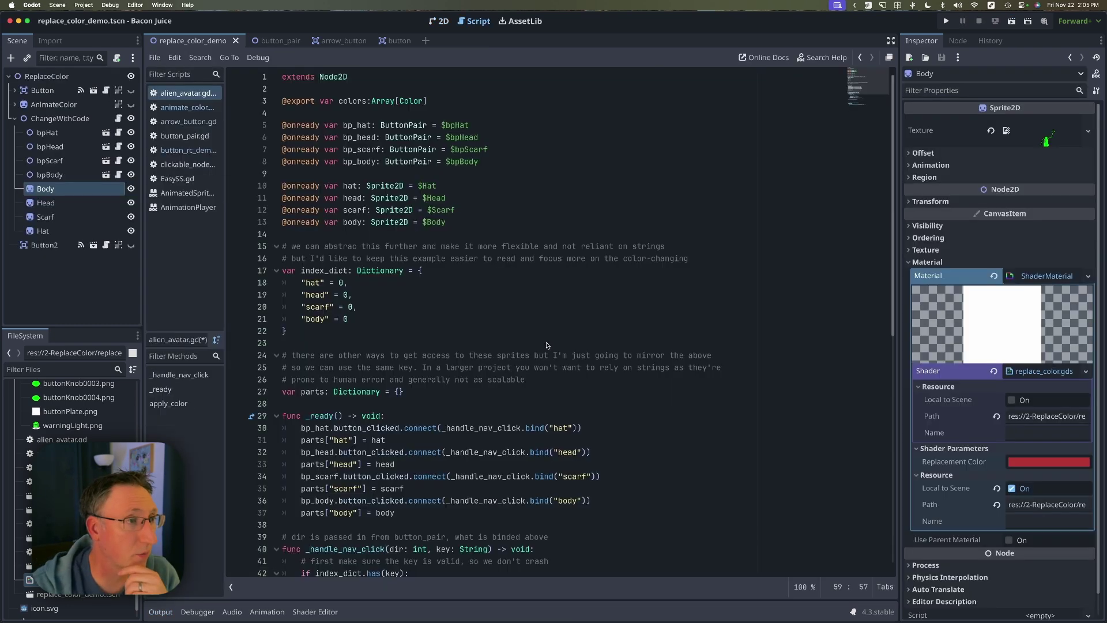
Find the set_shader_parameter call on line 59 of alien_avatar.gd, then open replace_color.gdshader
{"action": "scroll", "coordinate": [433, 263], "scroll_direction": "down", "scroll_amount": 6}
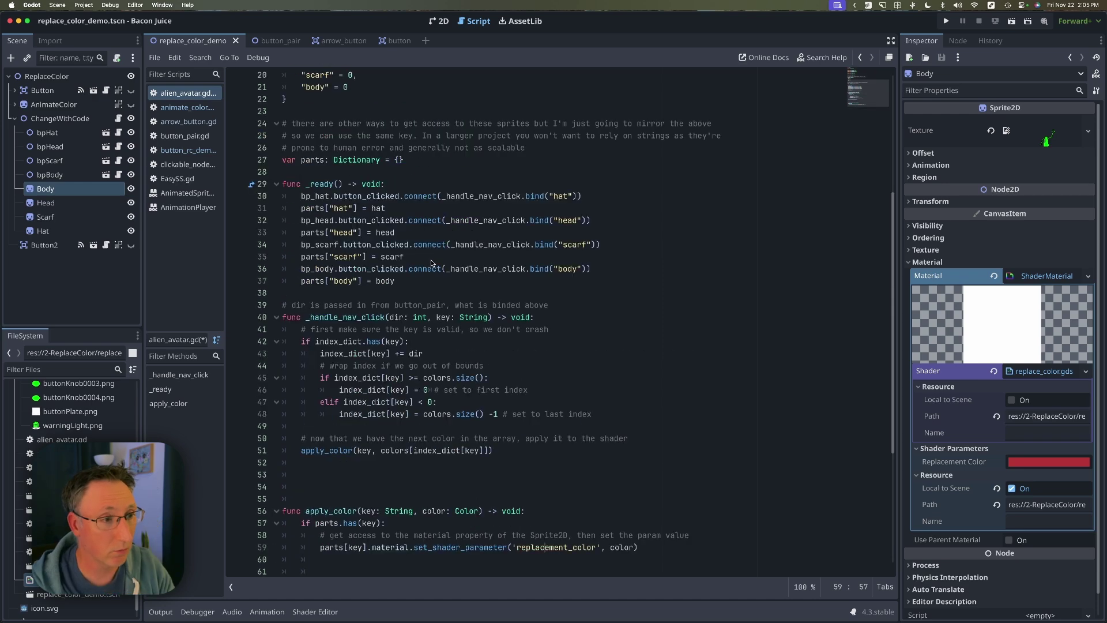
{"action": "scroll", "coordinate": [433, 262], "scroll_direction": "down", "scroll_amount": 1}
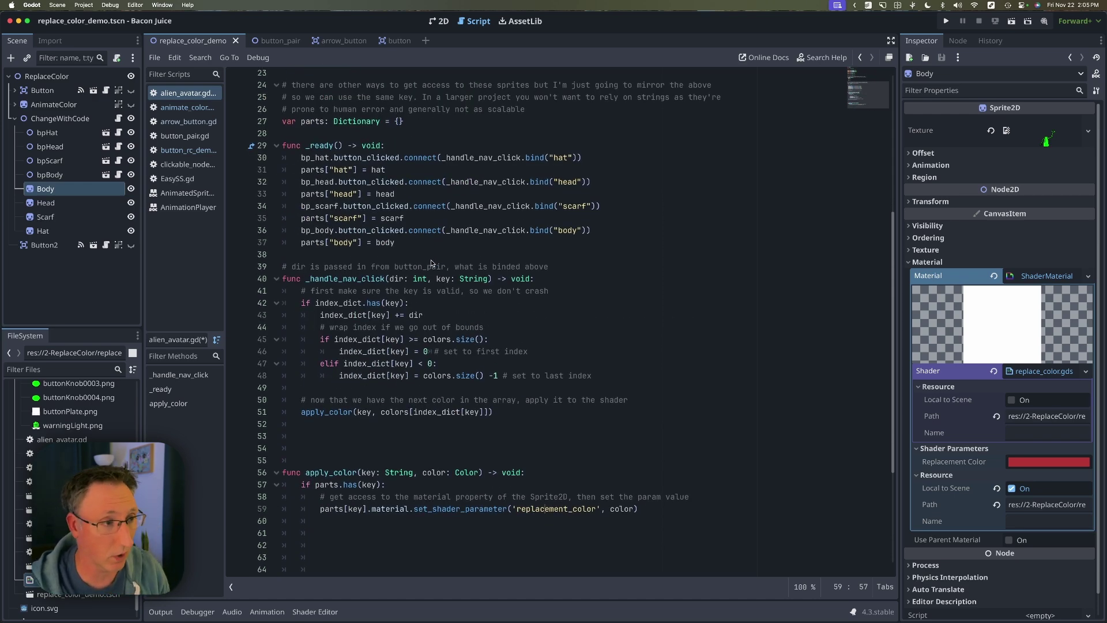
{"action": "scroll", "coordinate": [431, 262], "scroll_direction": "down", "scroll_amount": 1}
{"action": "scroll", "coordinate": [431, 263], "scroll_direction": "down", "scroll_amount": 2}
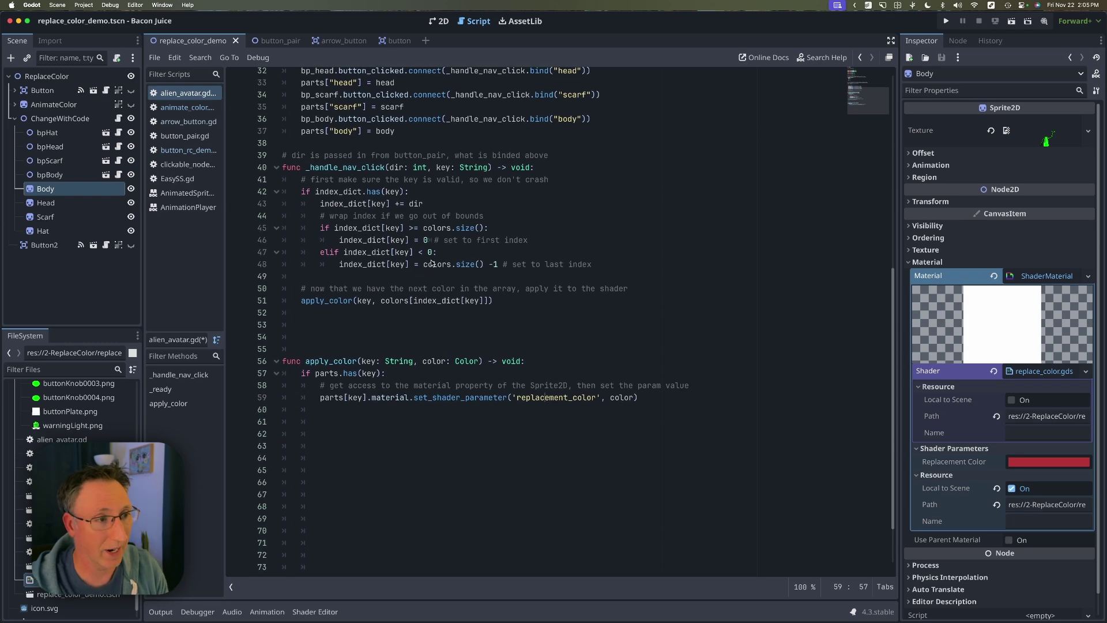
{"action": "scroll", "coordinate": [432, 263], "scroll_direction": "down", "scroll_amount": 1}
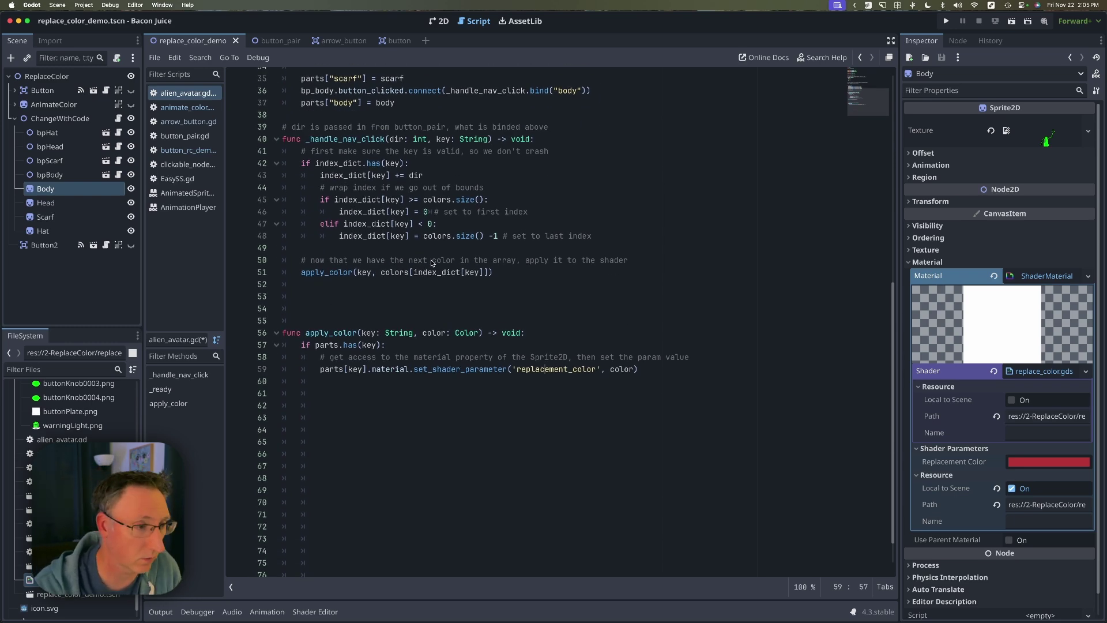
{"action": "scroll", "coordinate": [432, 262], "scroll_direction": "down", "scroll_amount": 1}
{"action": "left_click_drag", "start_coordinate": [320, 331], "coordinate": [495, 336]}
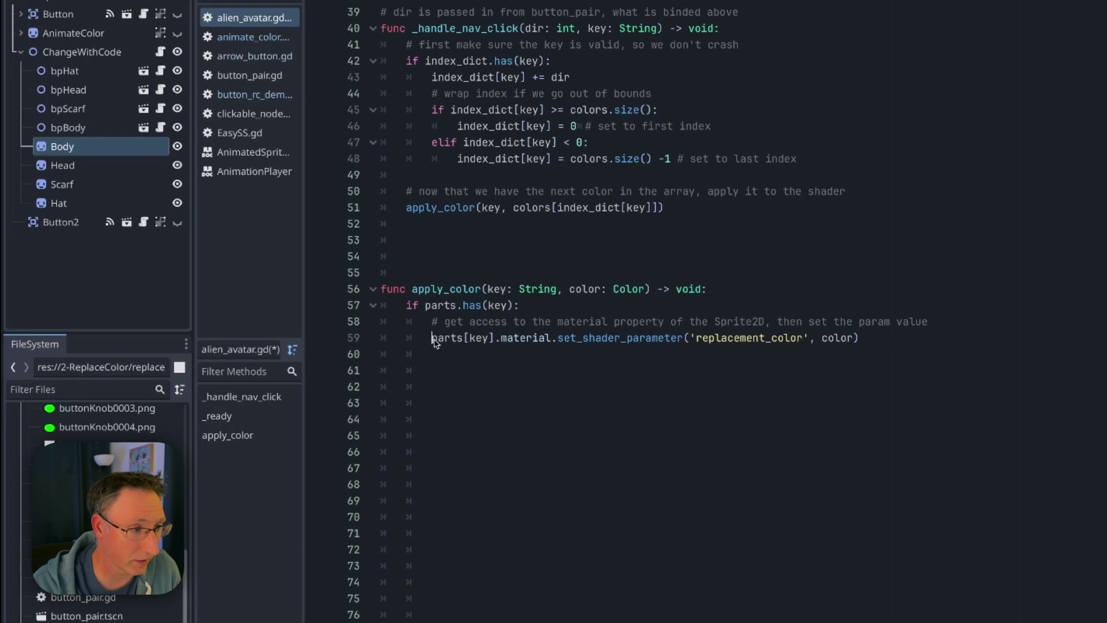
{"action": "left_click_drag", "start_coordinate": [667, 344], "coordinate": [854, 344]}
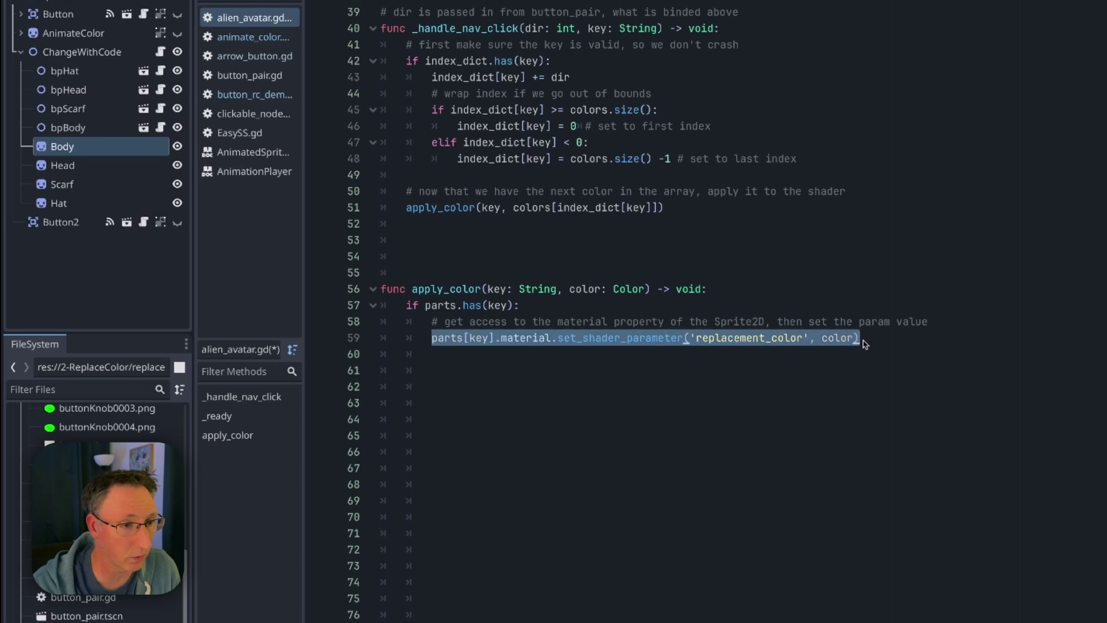
{"action": "left_click", "coordinate": [864, 344]}
{"action": "left_click", "coordinate": [62, 148]}
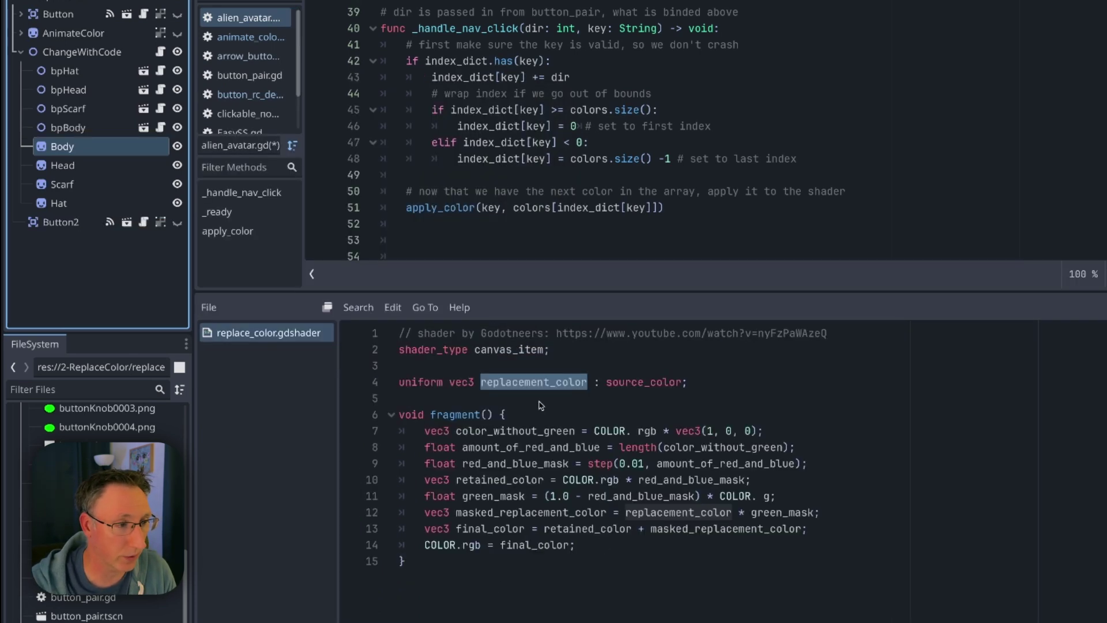
Highlight replacement_color in the shader, then material, replacement_color and color in apply_color
{"action": "left_click", "coordinate": [536, 390]}
{"action": "double_click", "coordinate": [539, 388]}
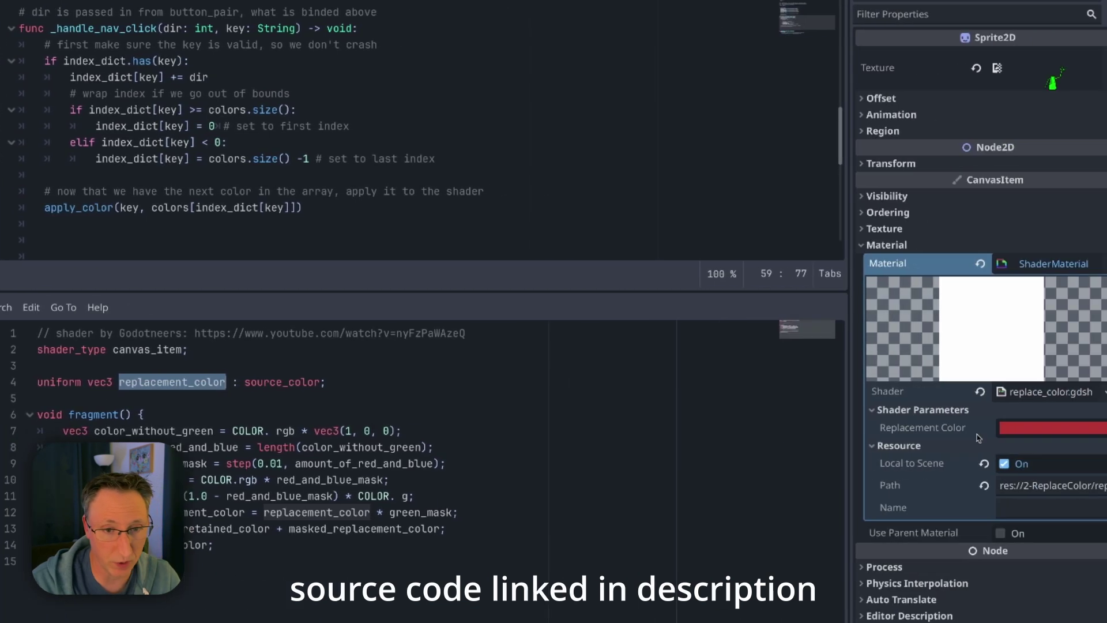
{"action": "mouse_move", "coordinate": [1048, 433]}
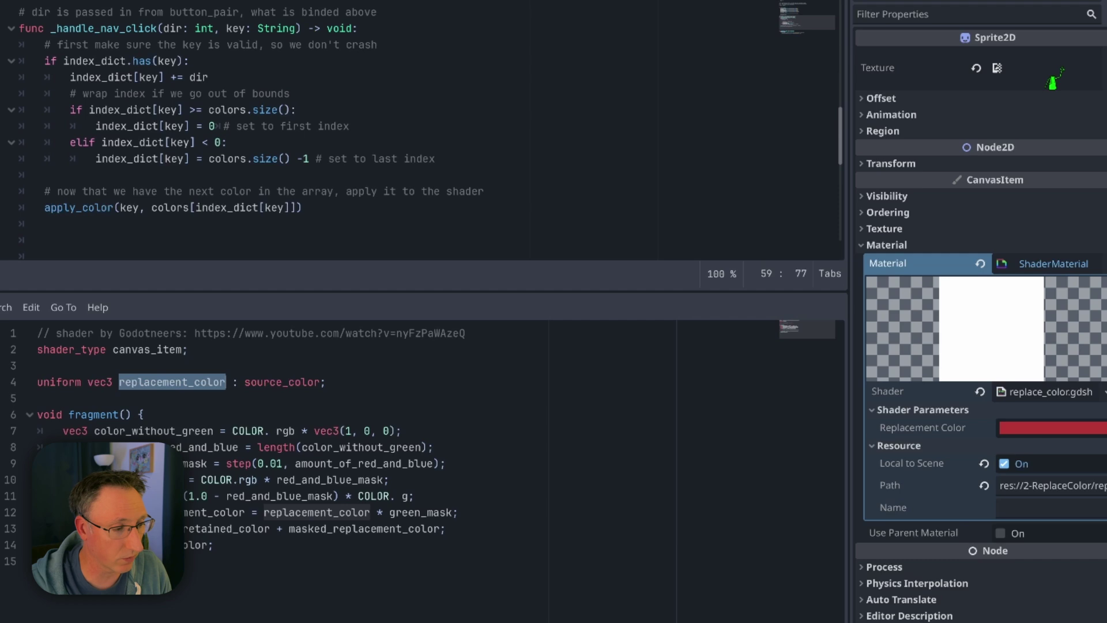
{"action": "double_click", "coordinate": [158, 339]}
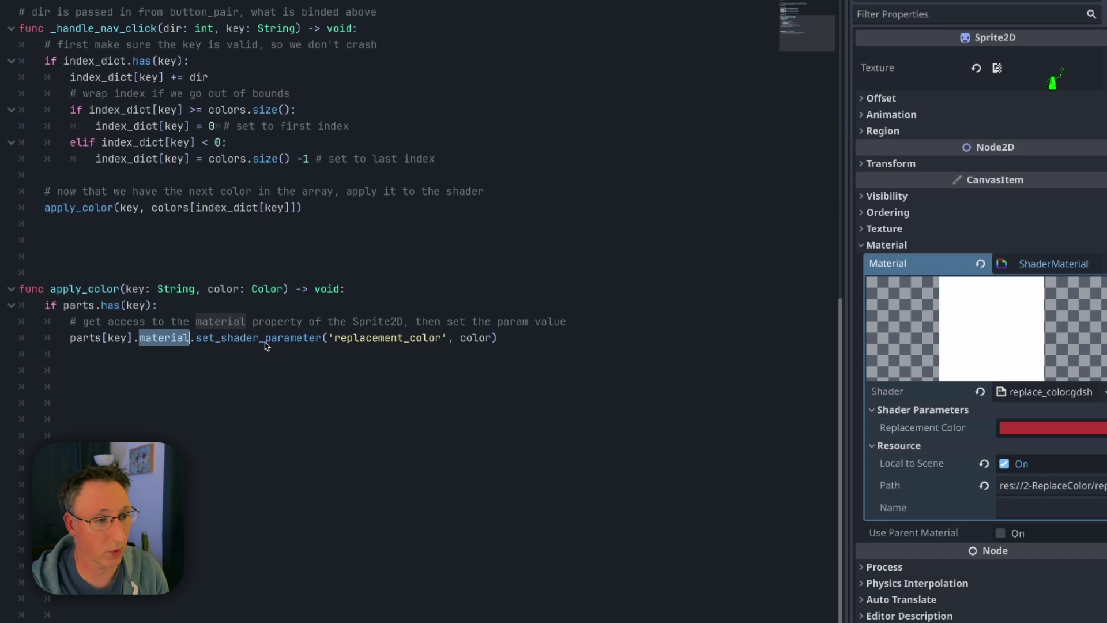
{"action": "double_click", "coordinate": [362, 339]}
{"action": "double_click", "coordinate": [476, 339]}
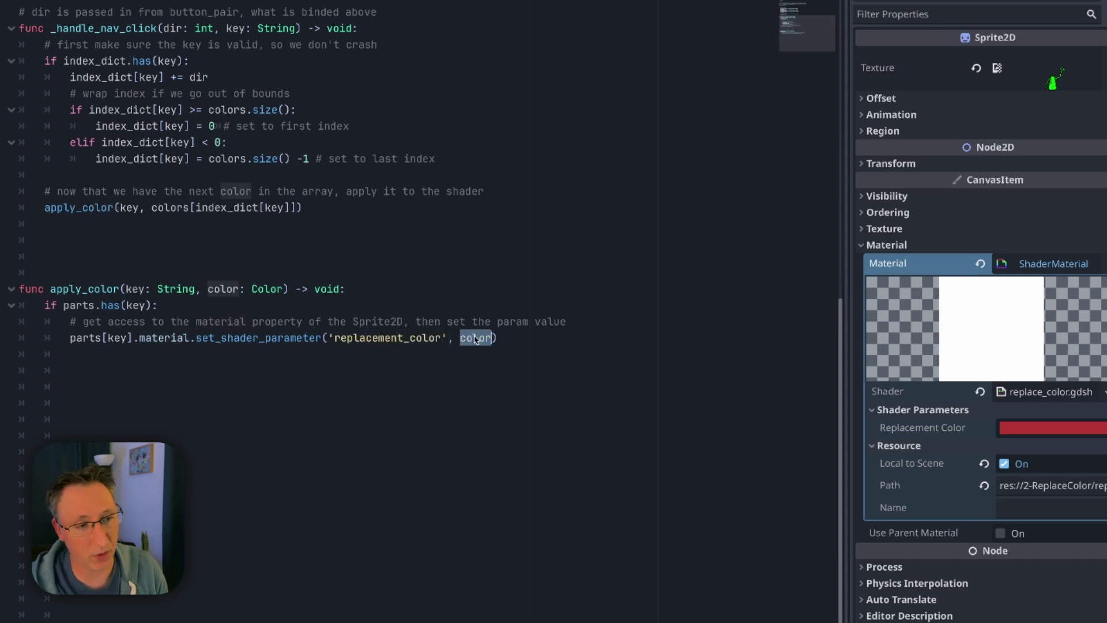